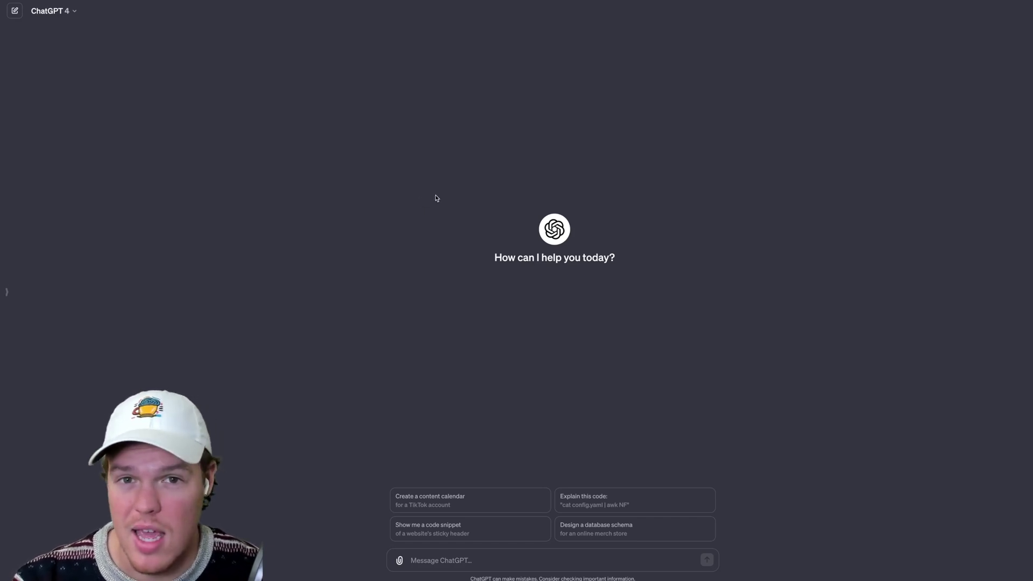
Step: Switch the chat to Plugins mode and look through the installed plugin list
{"action": "left_click", "coordinate": [60, 18]}
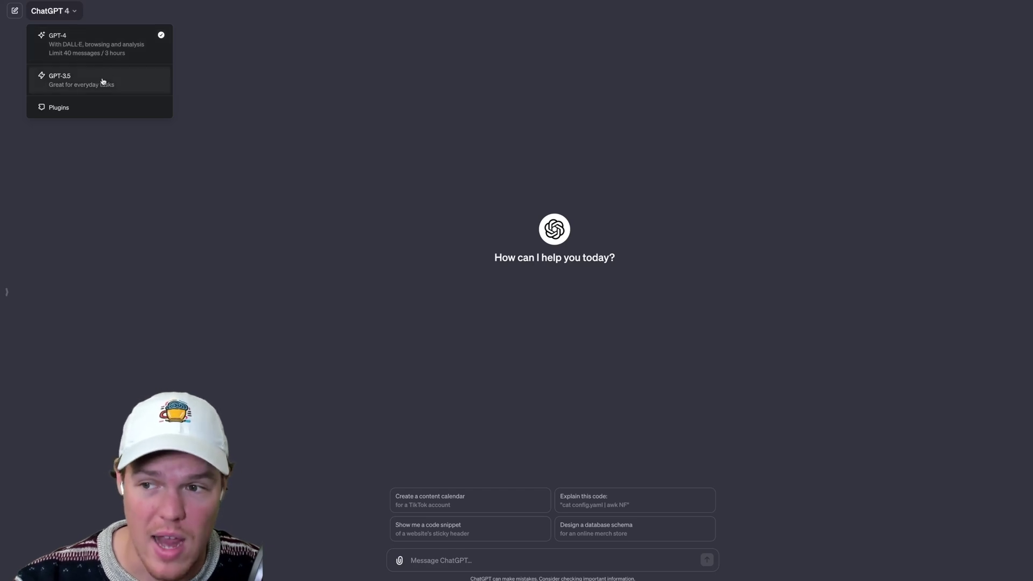
{"action": "left_click", "coordinate": [78, 110]}
{"action": "left_click", "coordinate": [156, 13]}
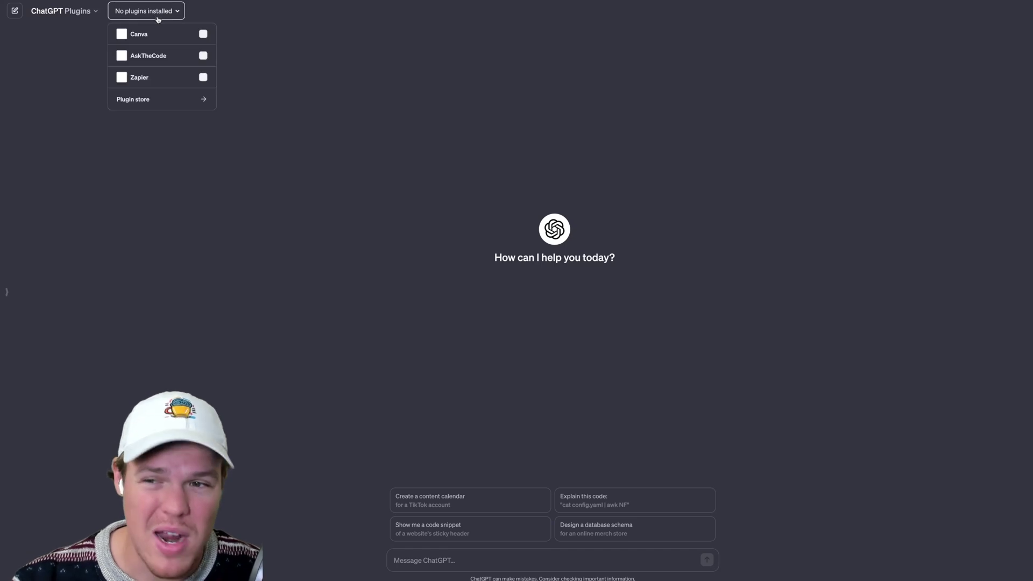
{"action": "mouse_move", "coordinate": [139, 39]}
{"action": "left_click", "coordinate": [168, 12]}
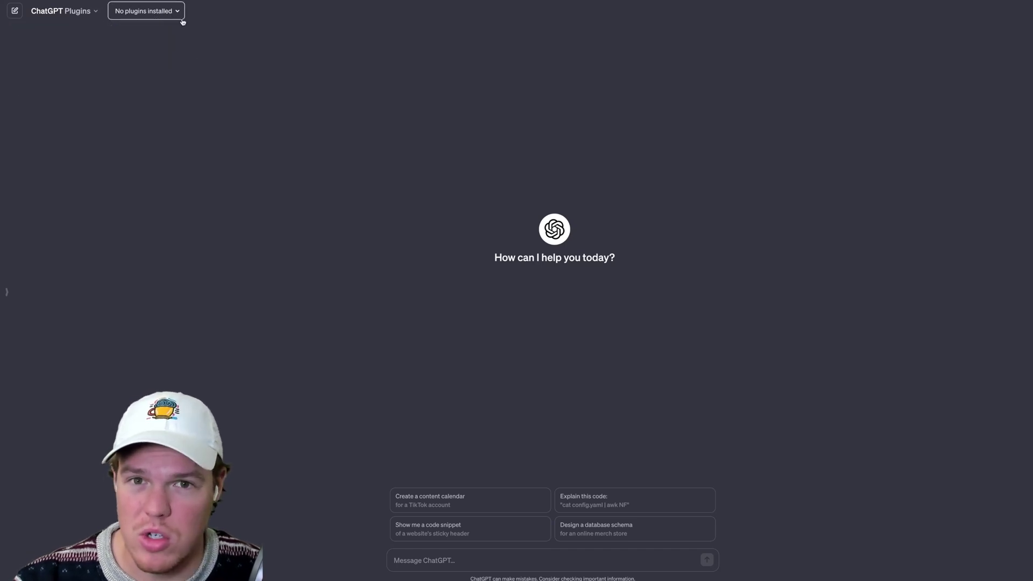
{"action": "left_click", "coordinate": [154, 19]}
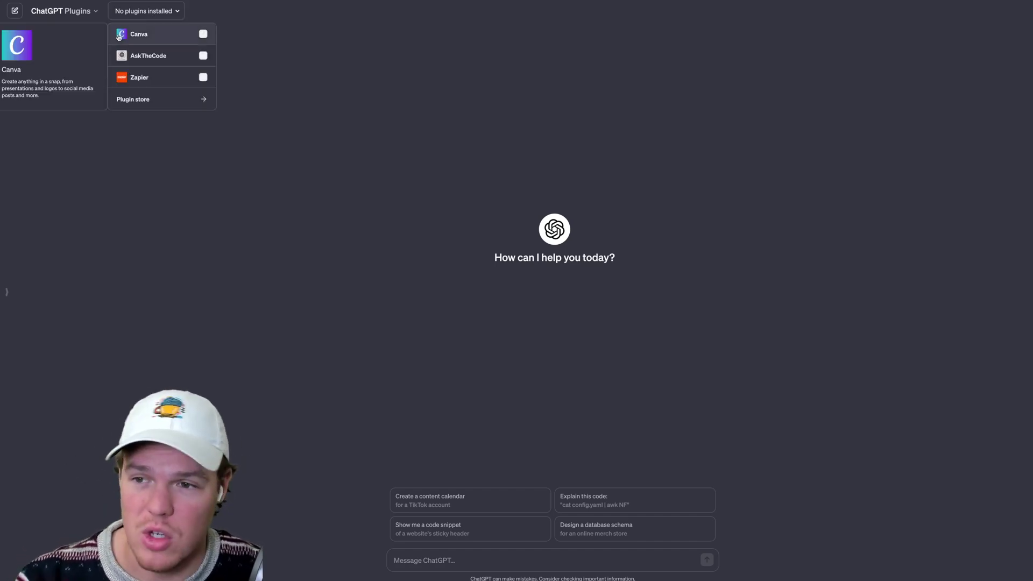
Step: Set the chat model back to GPT-4, then change it to GPT-3.5
{"action": "left_click", "coordinate": [64, 12]}
{"action": "left_click", "coordinate": [76, 35]}
{"action": "left_click", "coordinate": [72, 14]}
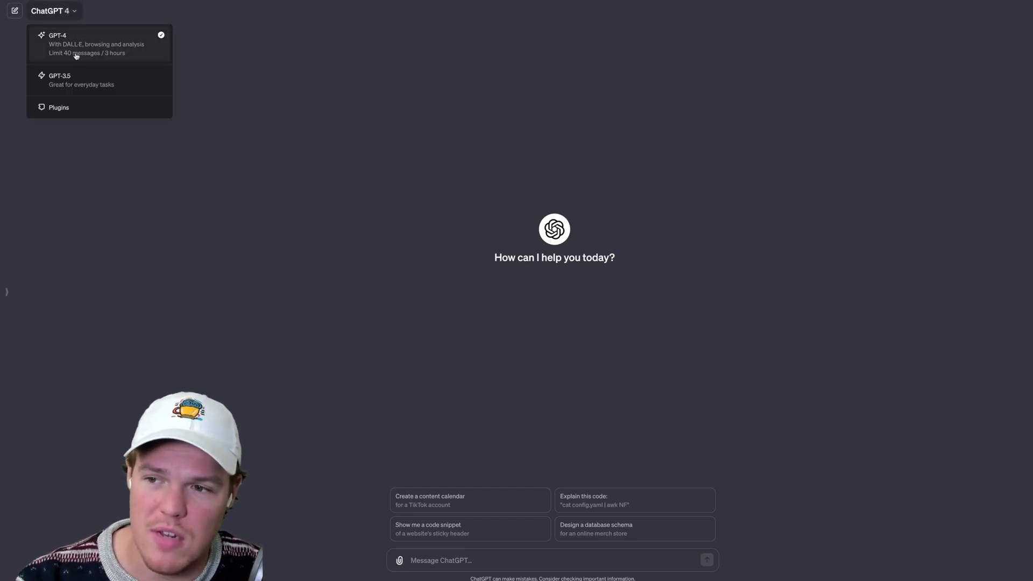
{"action": "left_click", "coordinate": [75, 75]}
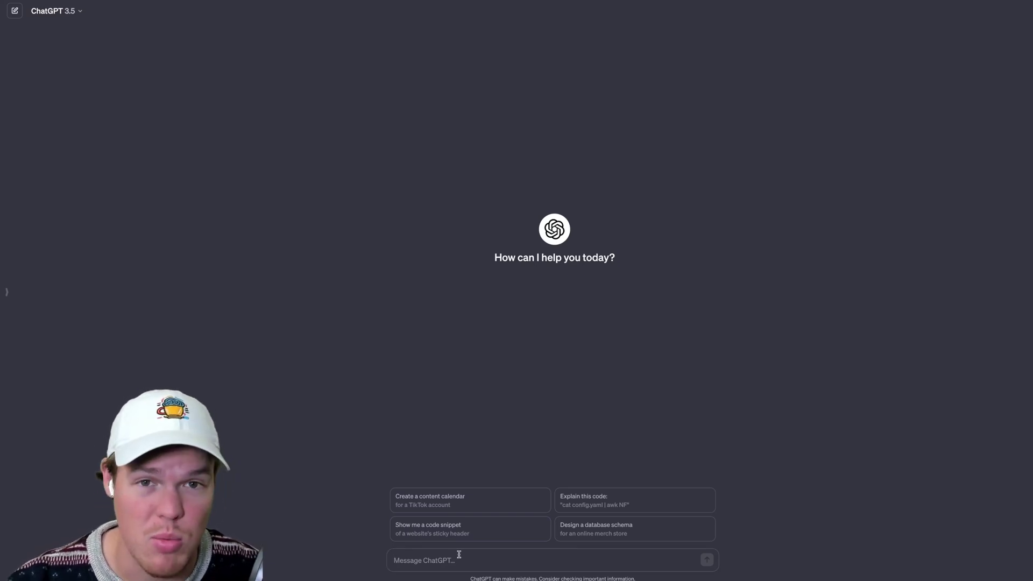
Step: Type 'Make grammar correct:' in the message box and add a line break without sending
{"action": "type", "text": "Make"}
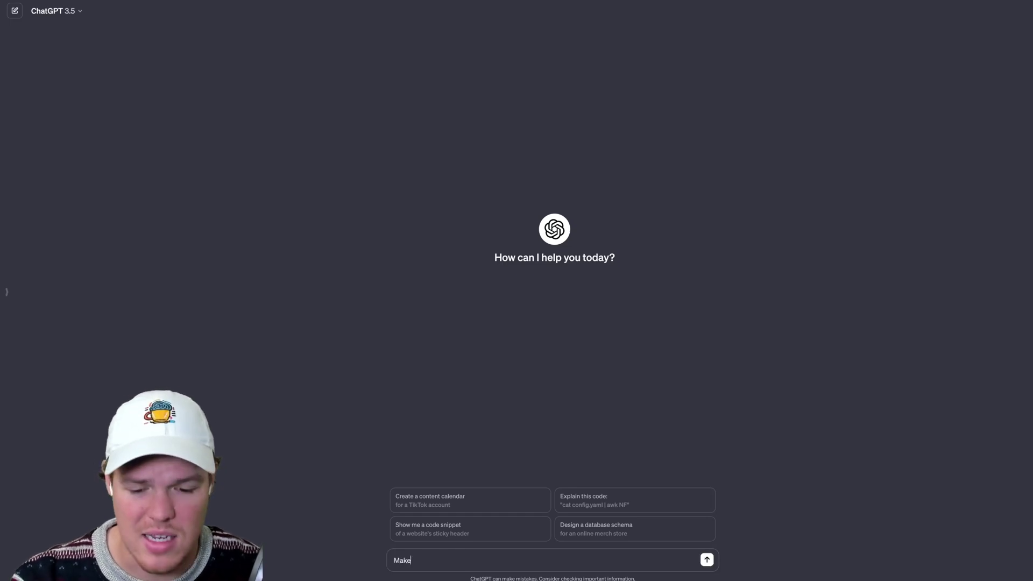
{"action": "type", "text": " grammatic"}
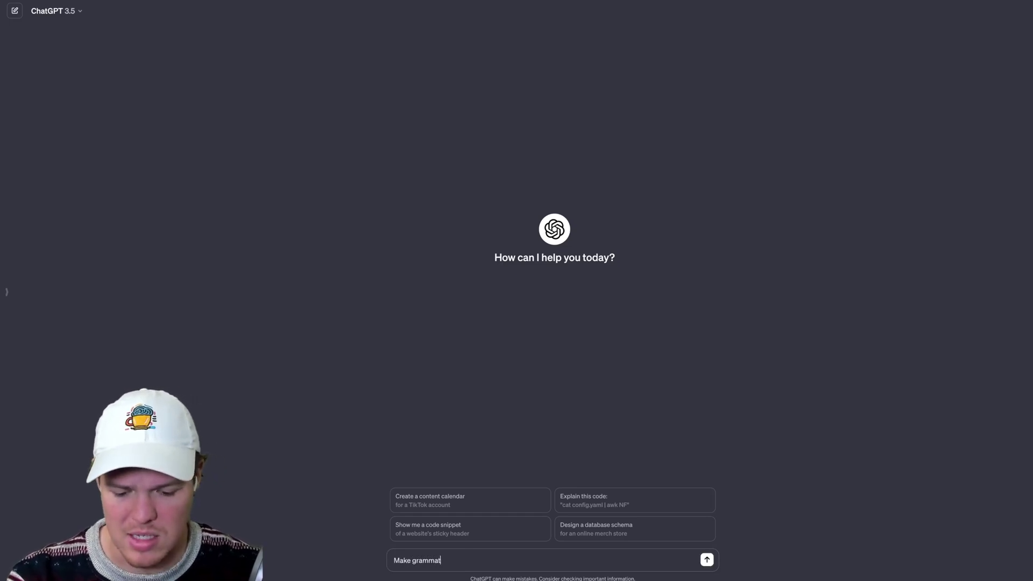
{"action": "key", "text": "BackSpace"}
{"action": "key", "text": "BackSpace"}
{"action": "key", "text": "BackSpace"}
{"action": "type", "text": "r cor"}
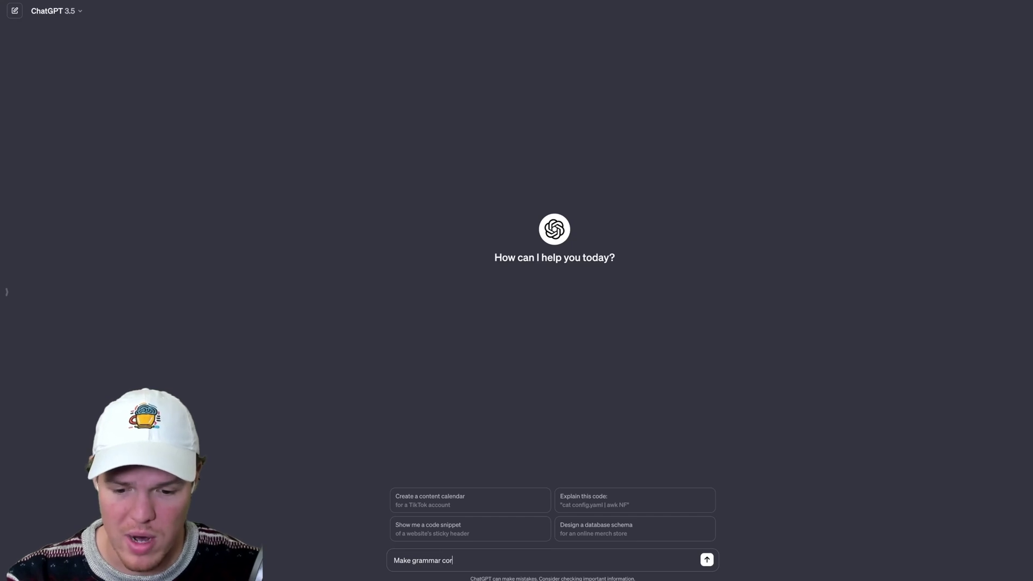
{"action": "type", "text": "rect:"}
{"action": "key", "text": "shift+Return"}
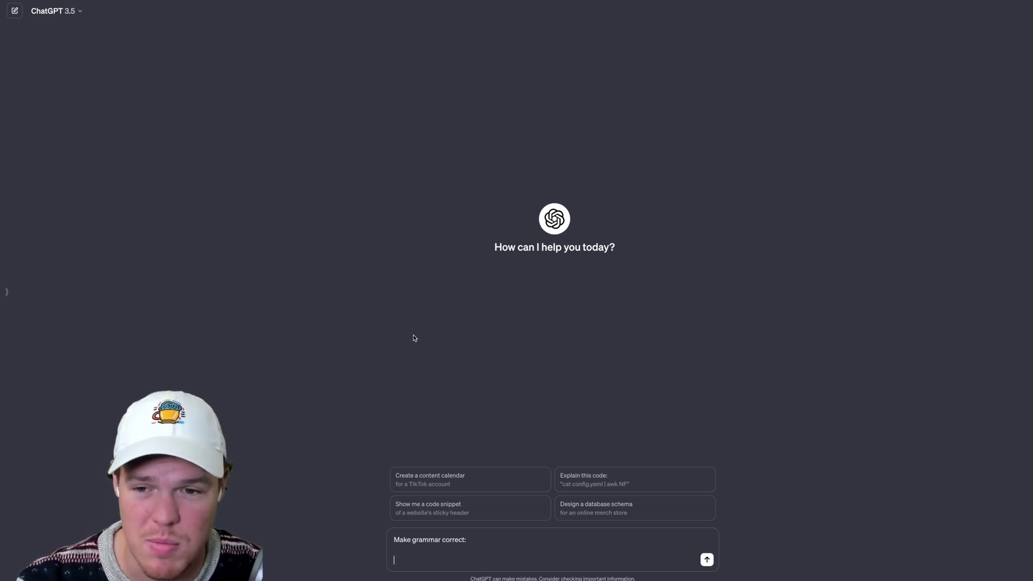
Step: Switch the chat to GPT-4 and delete the draft grammar prompt
{"action": "left_click", "coordinate": [69, 12]}
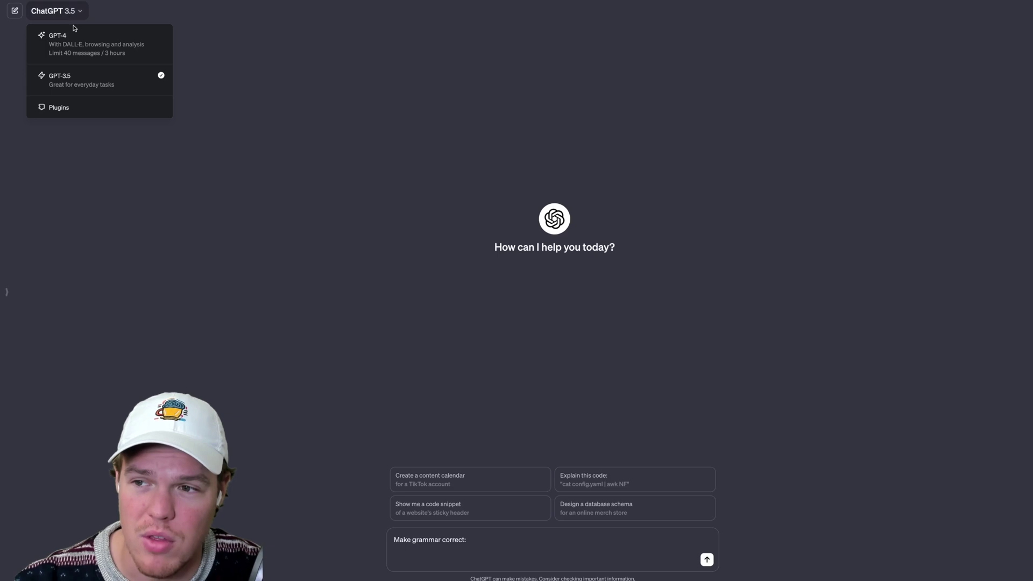
{"action": "left_click", "coordinate": [78, 35]}
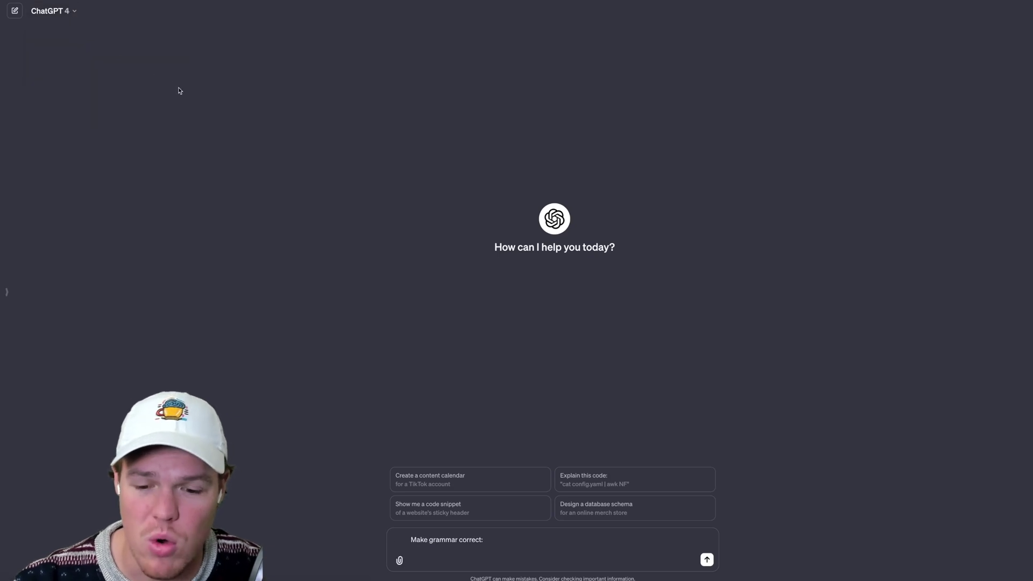
{"action": "triple_click", "coordinate": [439, 541]}
{"action": "key", "text": "BackSpace"}
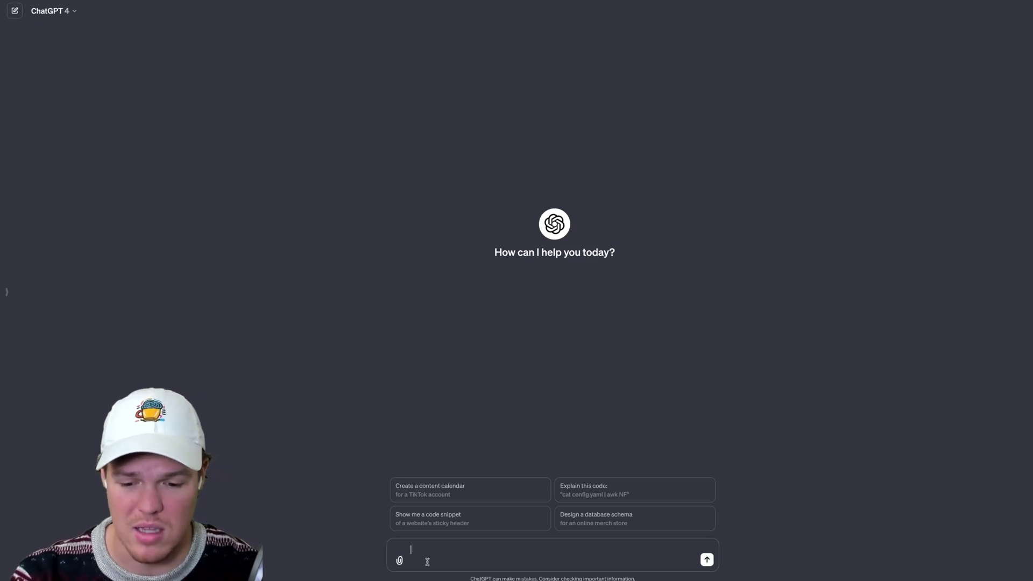
Step: Send the question 'What is the most recent news today'
{"action": "type", "text": "Wha"}
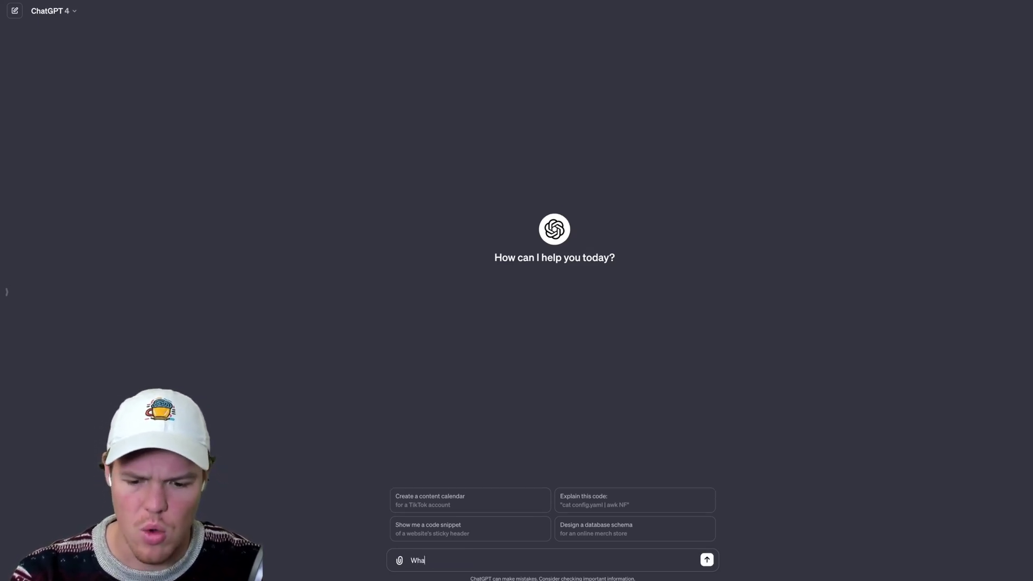
{"action": "type", "text": "t is the most recent dn"}
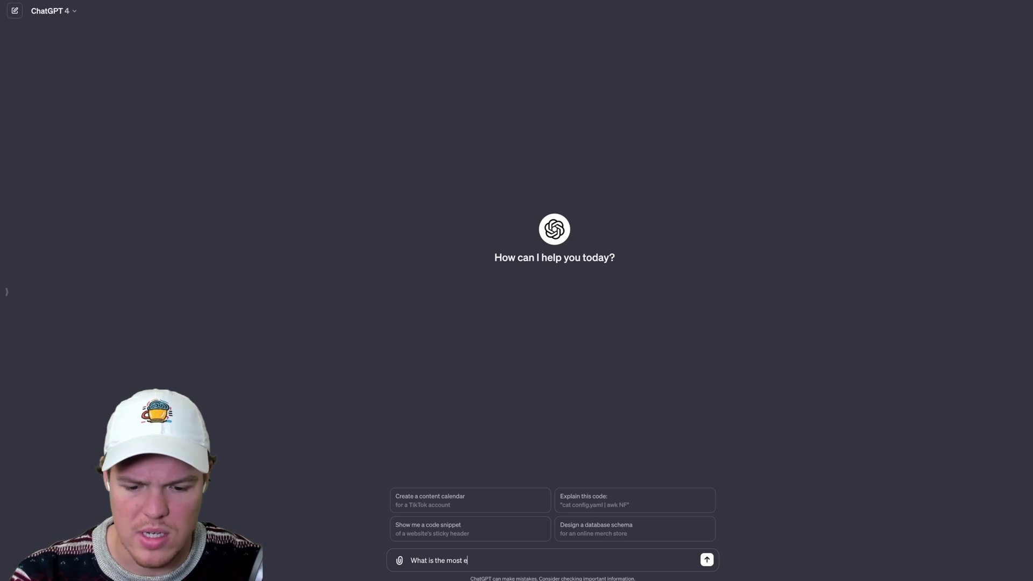
{"action": "key", "text": "BackSpace"}
{"action": "key", "text": "BackSpace"}
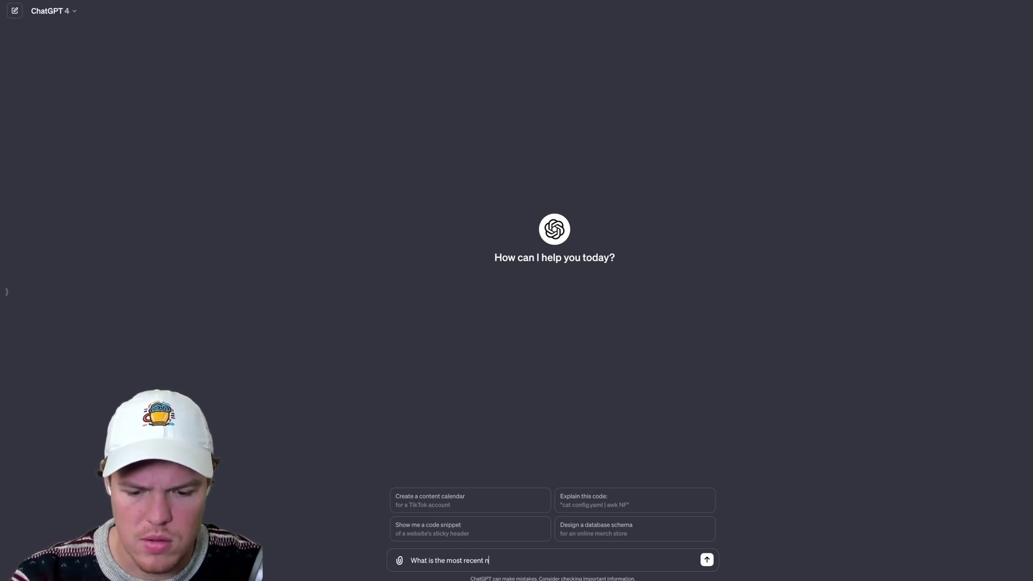
{"action": "type", "text": "news today"}
{"action": "key", "text": "Return"}
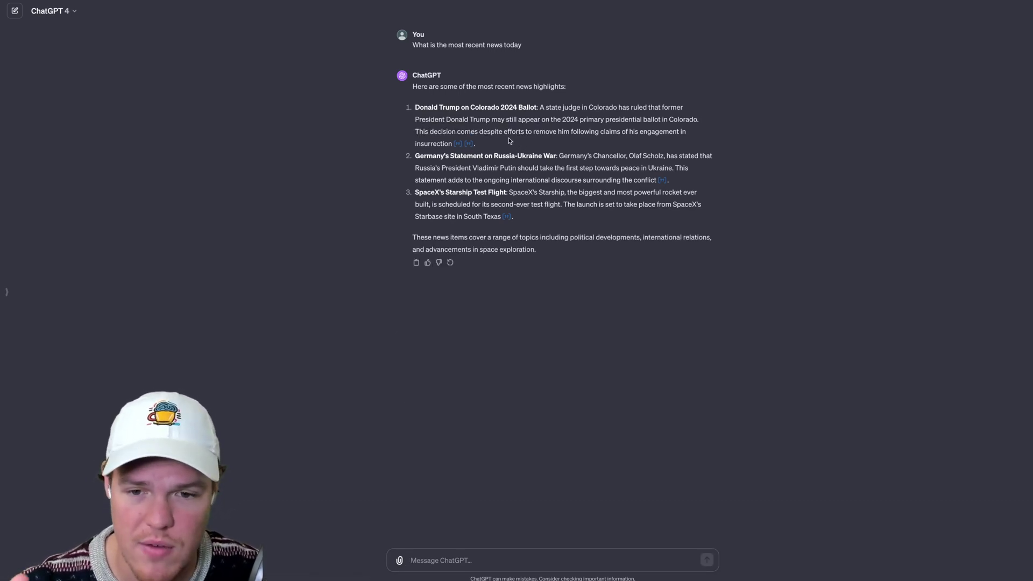
{"action": "left_click_drag", "start_coordinate": [437, 111], "coordinate": [502, 108]}
{"action": "left_click", "coordinate": [519, 116]}
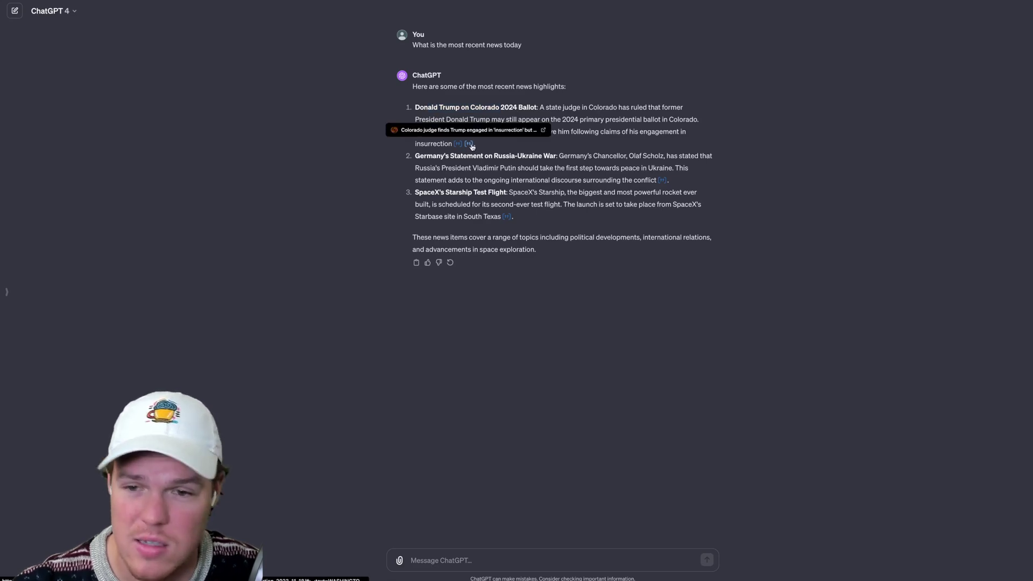
{"action": "left_click", "coordinate": [471, 146]}
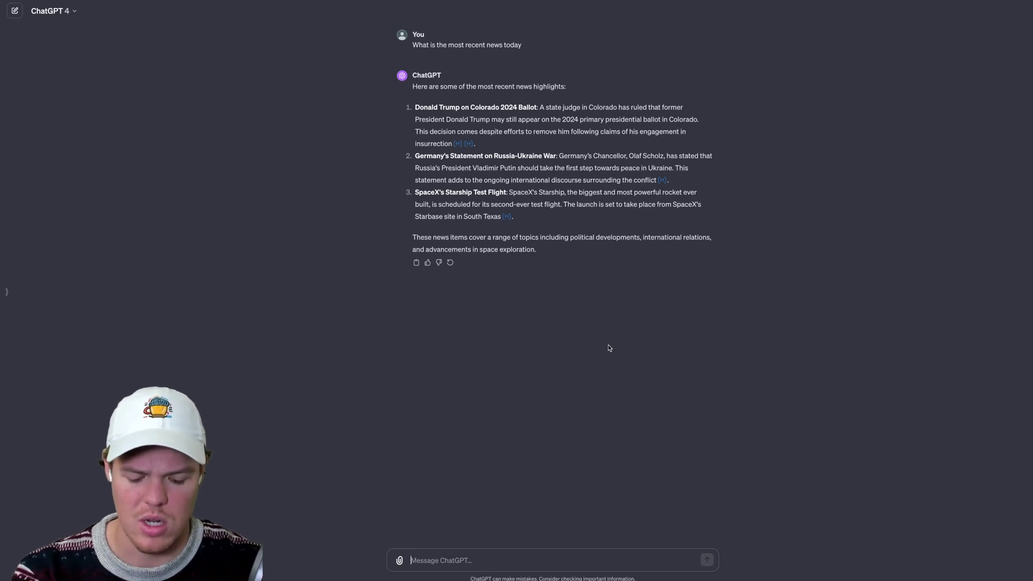
{"action": "type", "text": "Generate me a"}
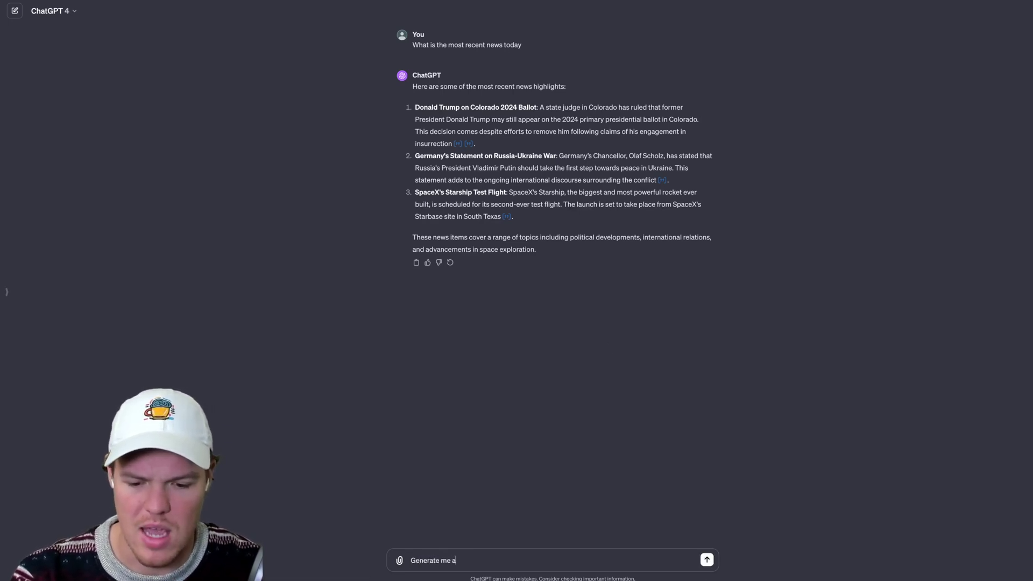
{"action": "type", "text": " dog "}
{"action": "type", "text": "jumping u"}
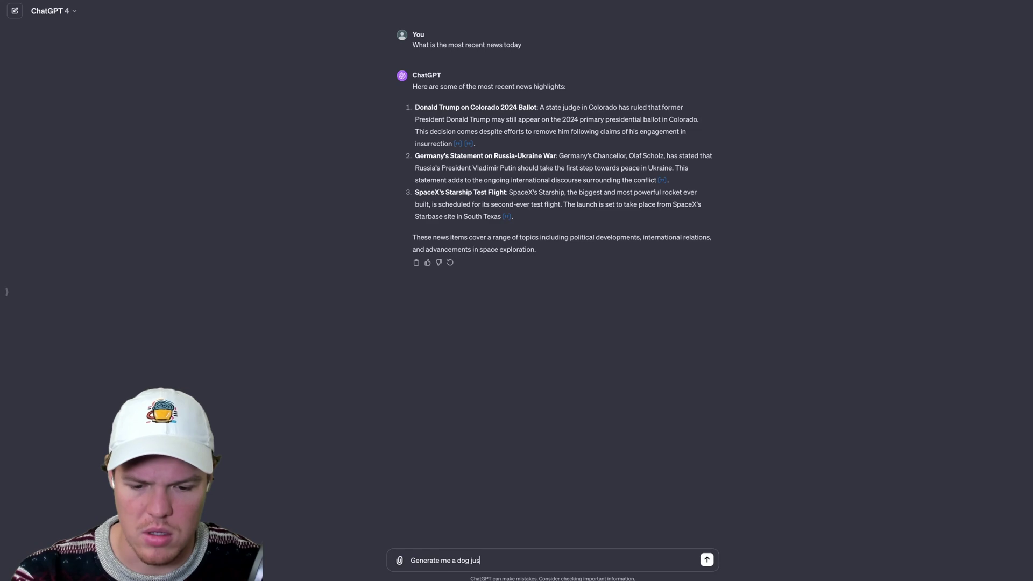
{"action": "type", "text": "p a roof"}
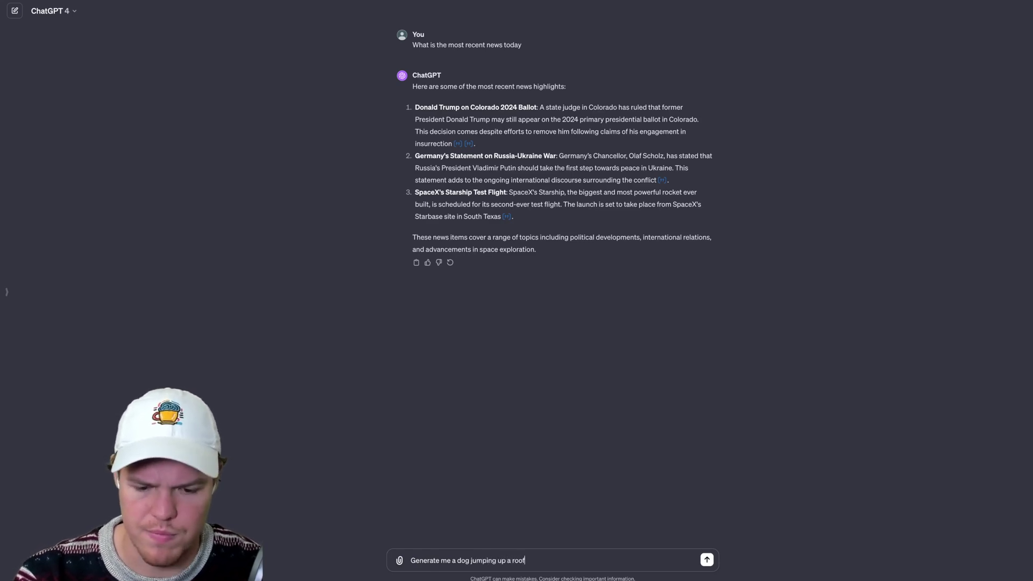
Step: Send the prompt 'Generate me a dog jumping up a roof' to get an image
{"action": "key", "text": "Return"}
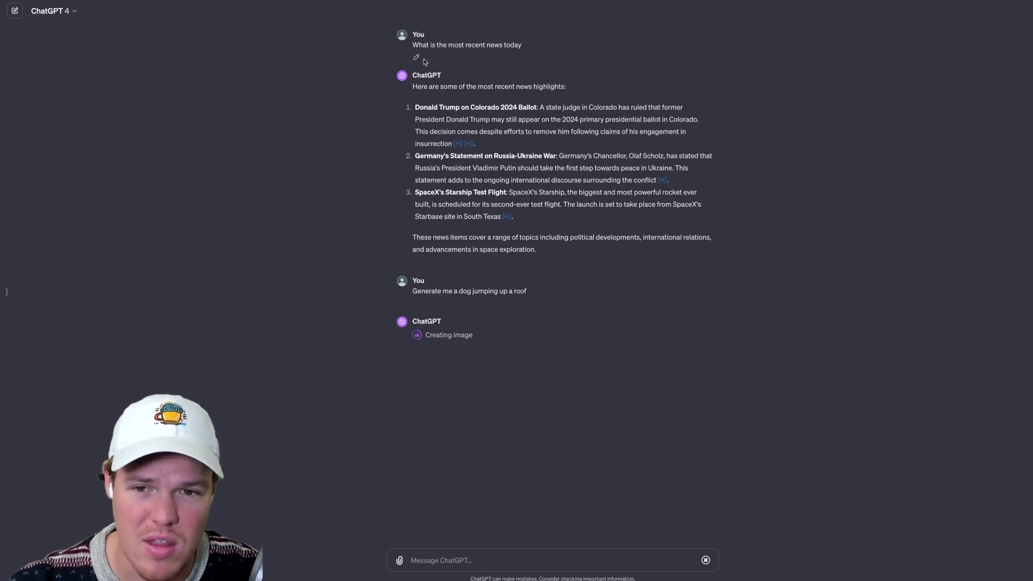
Step: Rewrite the first question as 'What is recent news in california' and submit it
{"action": "left_click", "coordinate": [417, 59]}
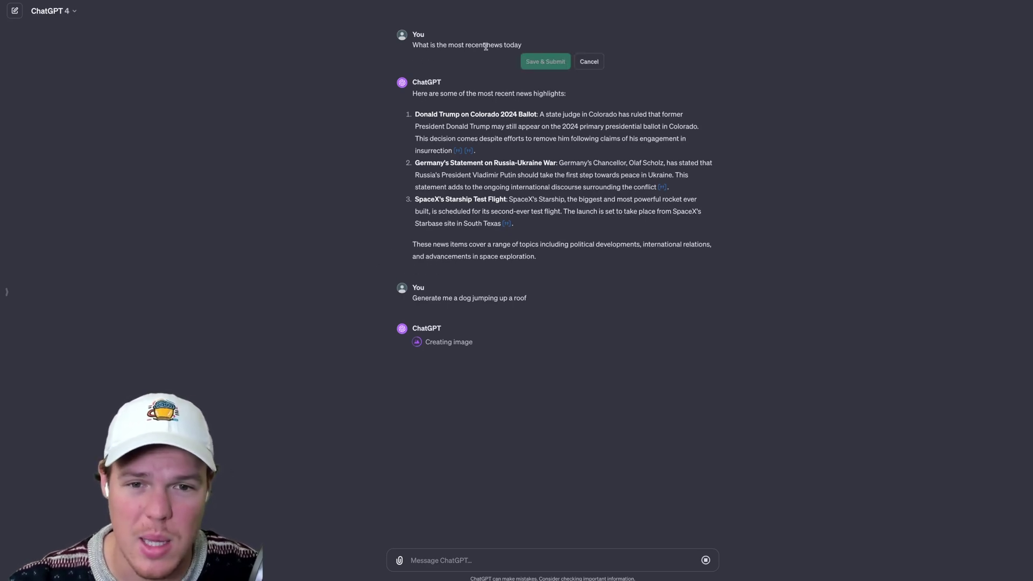
{"action": "triple_click", "coordinate": [462, 46]}
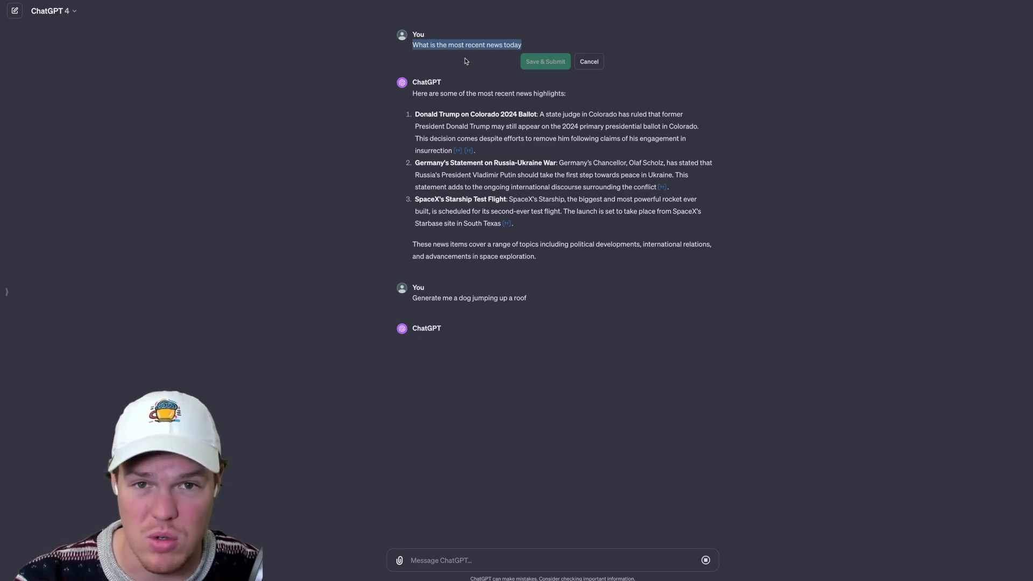
{"action": "type", "text": "What"}
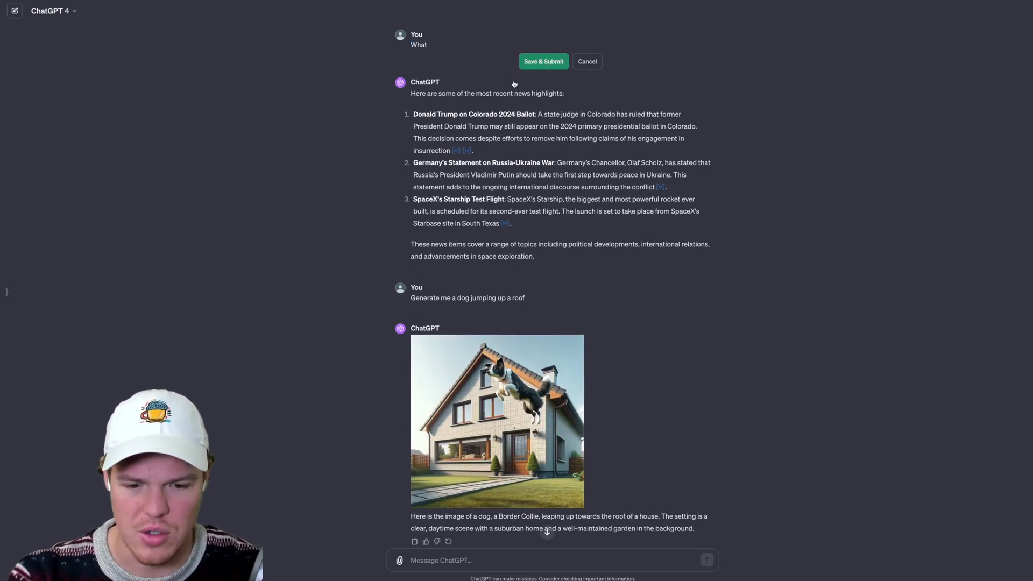
{"action": "scroll", "coordinate": [524, 91], "scroll_direction": "down", "scroll_amount": 1}
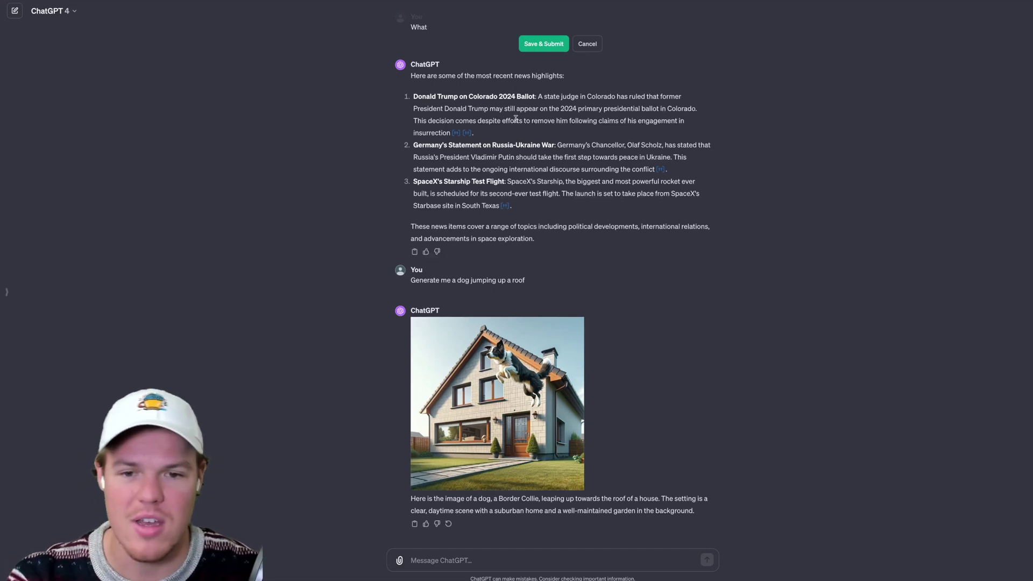
{"action": "scroll", "coordinate": [487, 56], "scroll_direction": "up", "scroll_amount": 1}
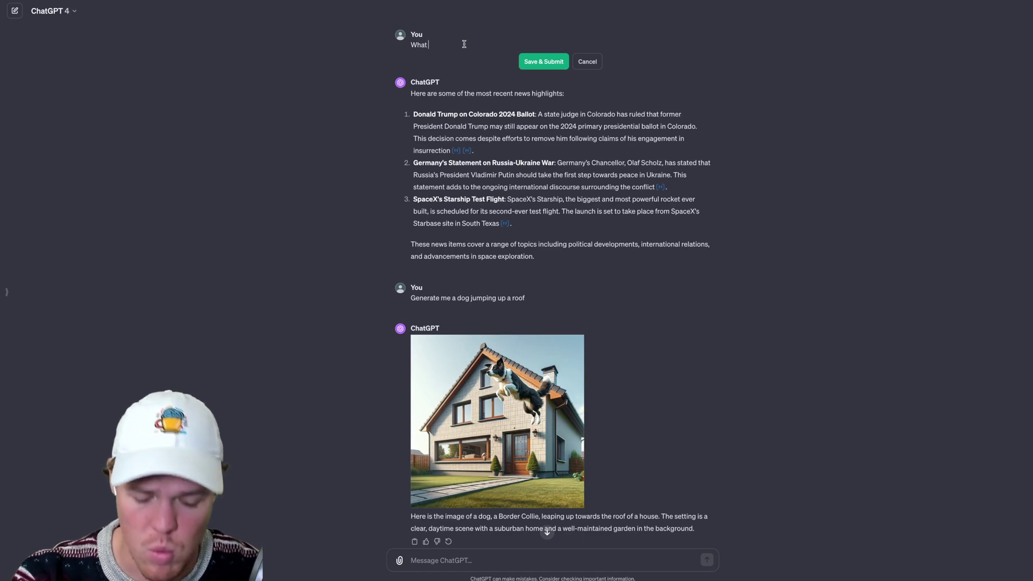
{"action": "type", "text": "is"}
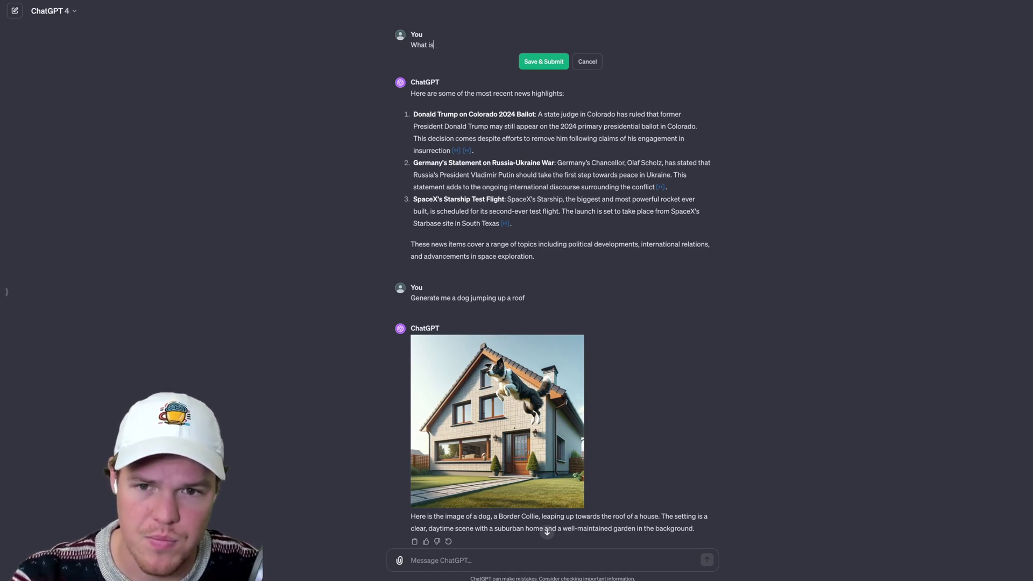
{"action": "type", "text": " t recent news i"}
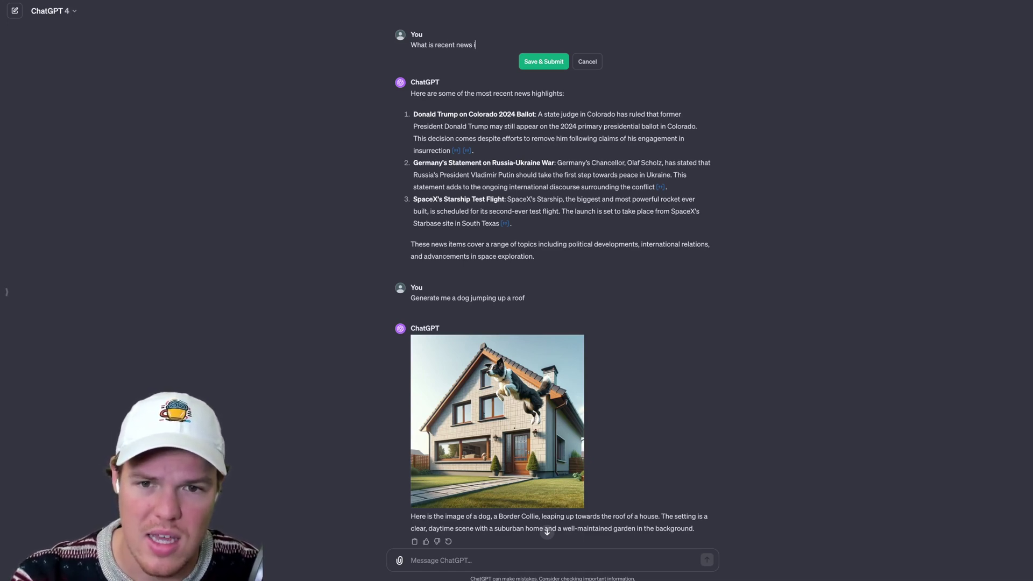
{"action": "type", "text": "n cla"}
{"action": "type", "text": "ifornia"}
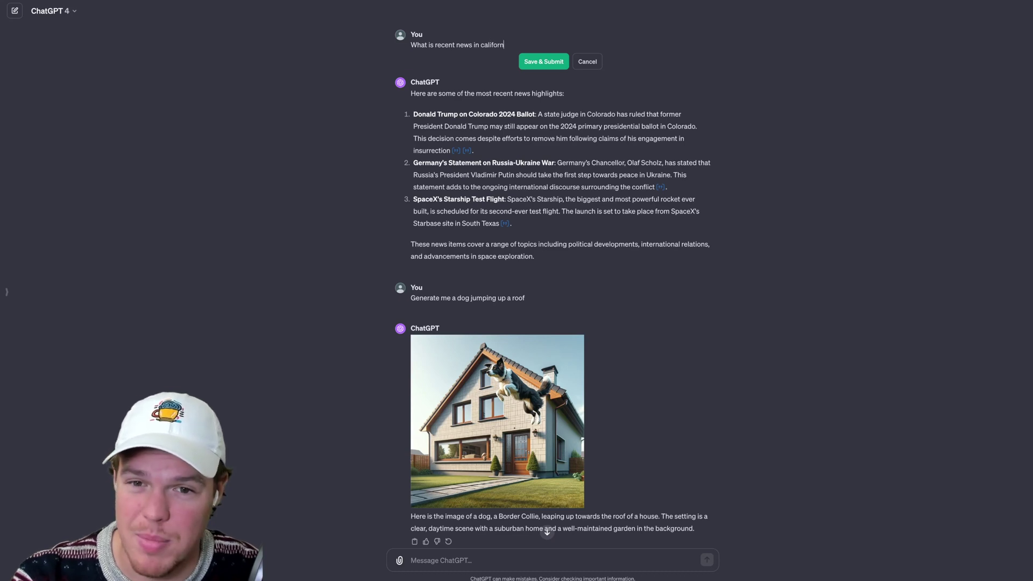
{"action": "left_click", "coordinate": [530, 62]}
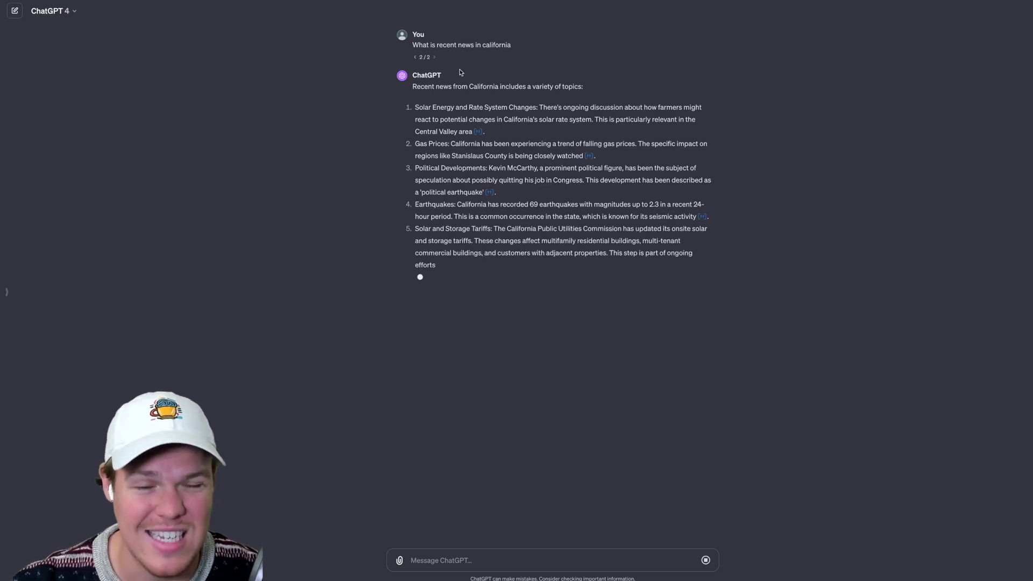
Step: Flip between versions 1/2 and 2/2 of the question, then open and cancel its edit twice
{"action": "left_click", "coordinate": [415, 57]}
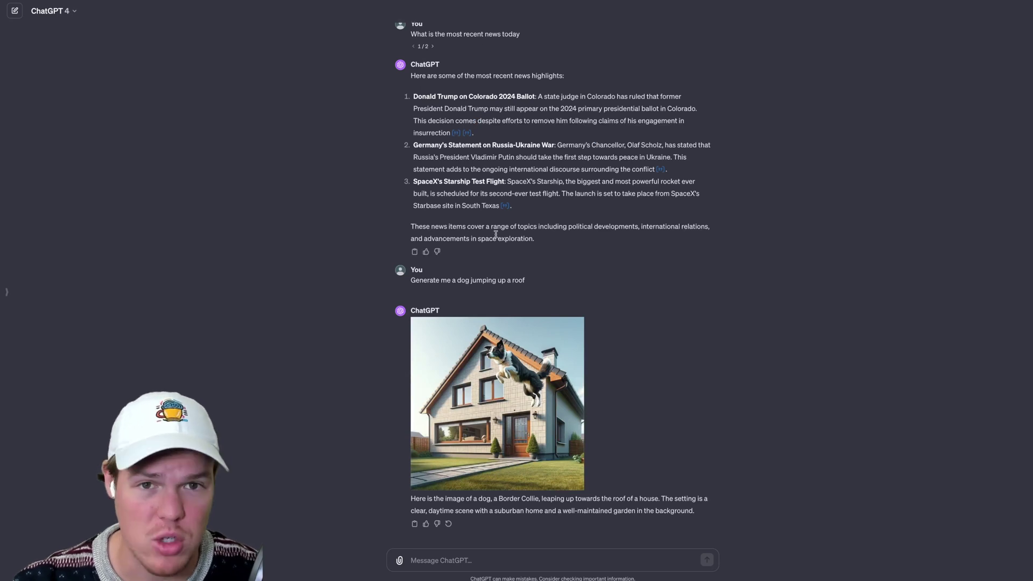
{"action": "left_click", "coordinate": [434, 57]}
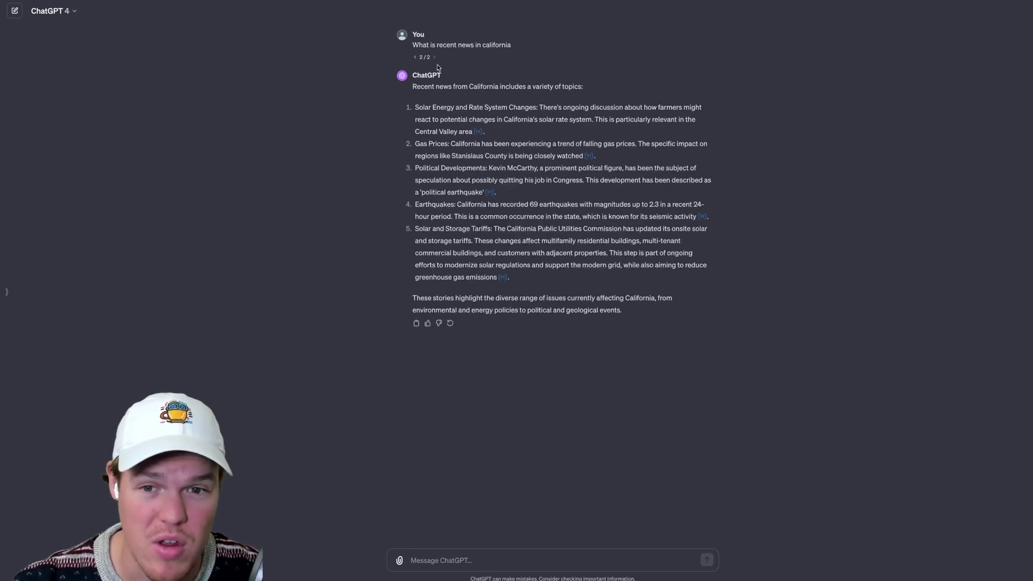
{"action": "left_click", "coordinate": [445, 57]}
{"action": "left_click", "coordinate": [589, 61]}
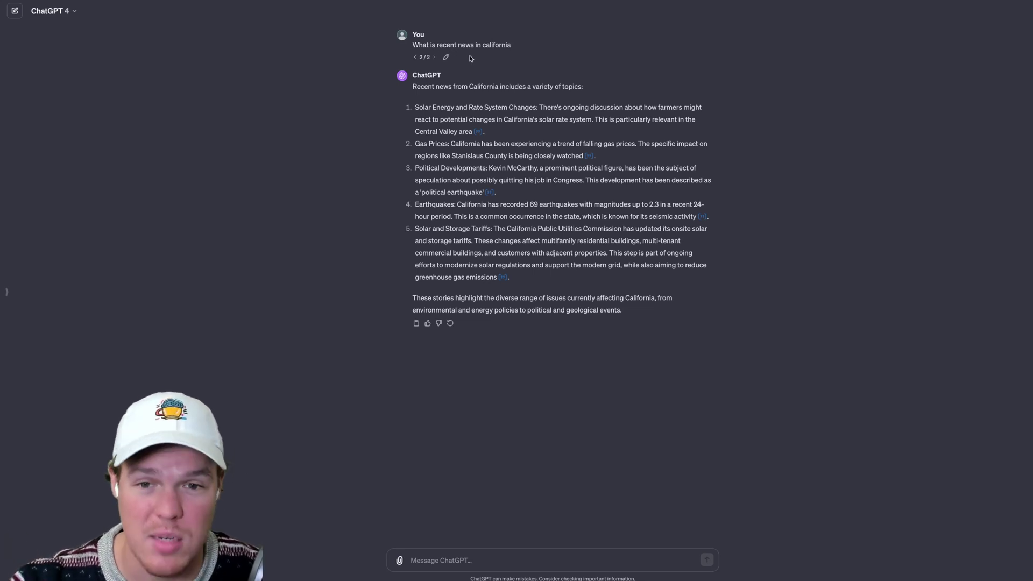
{"action": "left_click", "coordinate": [446, 57]}
{"action": "left_click", "coordinate": [589, 61]}
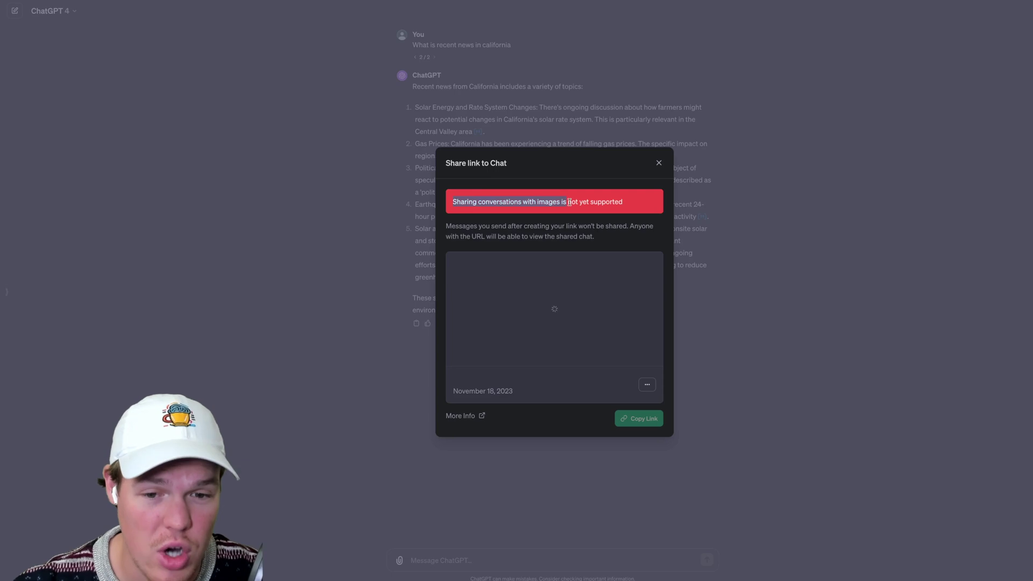
Step: Check the share link's extra options, close the share dialog, and expand the sidebar's GPT and chat list
{"action": "left_click", "coordinate": [596, 210]}
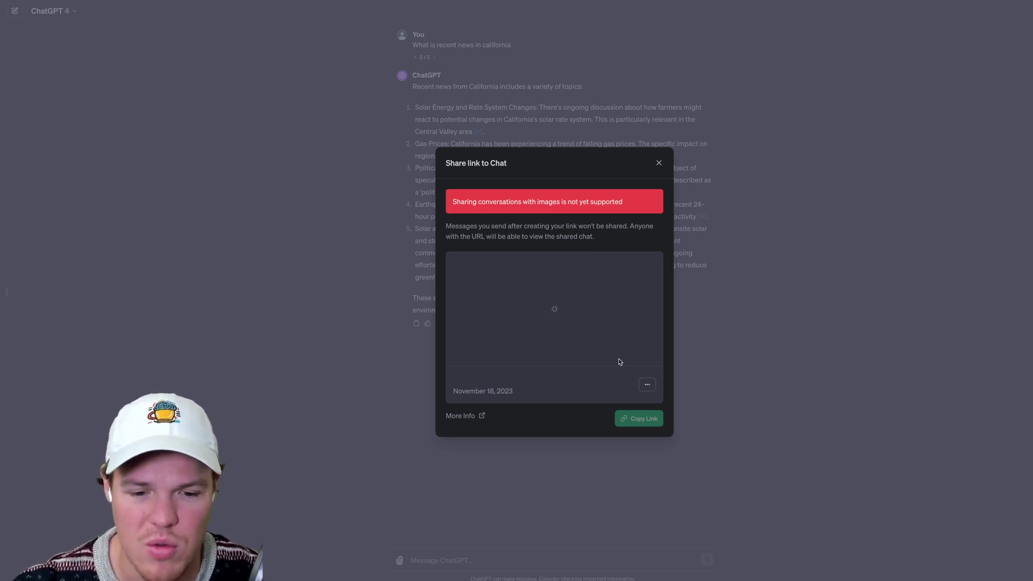
{"action": "left_click", "coordinate": [645, 385]}
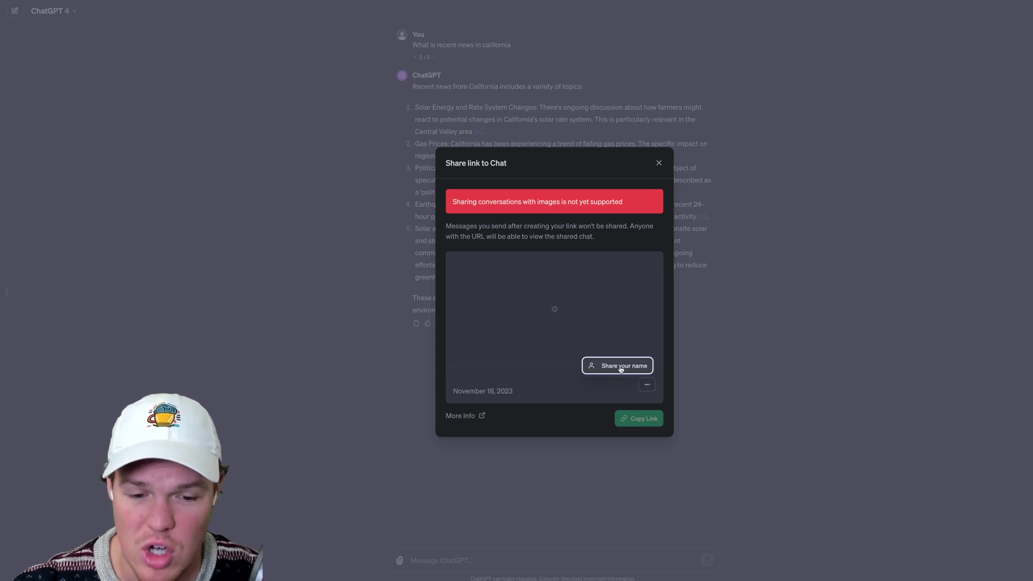
{"action": "left_click", "coordinate": [622, 364]}
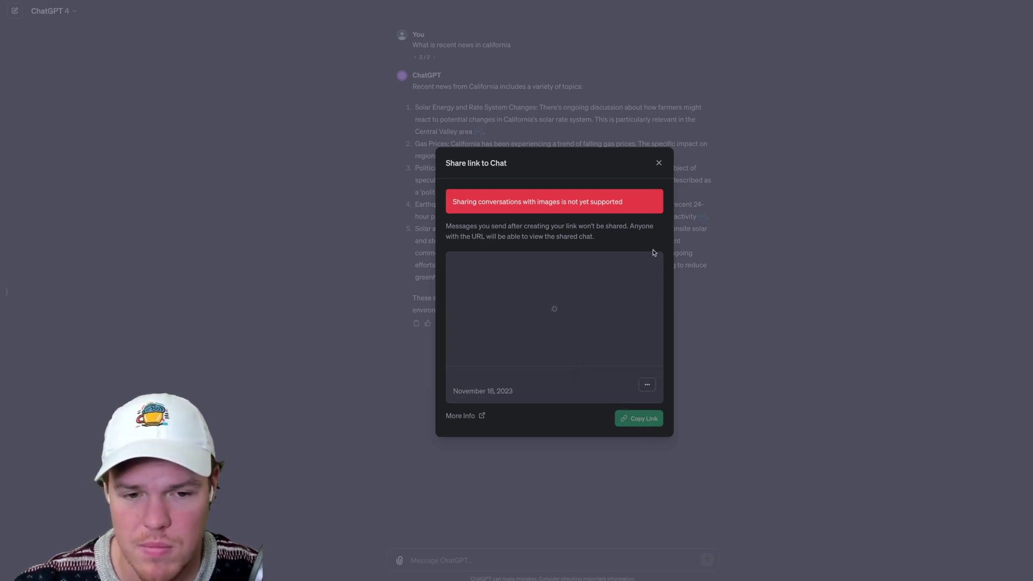
{"action": "left_click", "coordinate": [344, 280]}
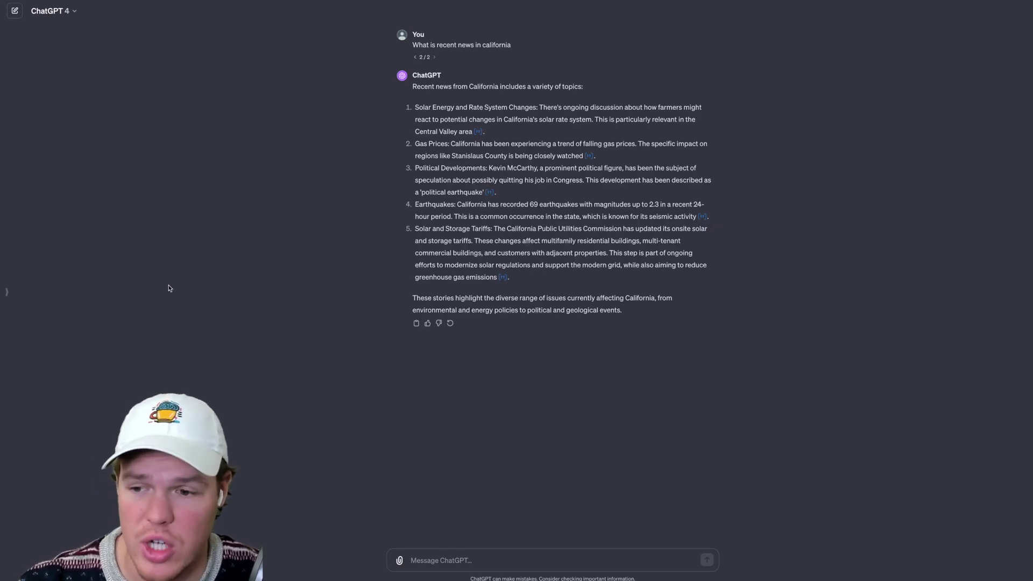
{"action": "left_click", "coordinate": [11, 292]}
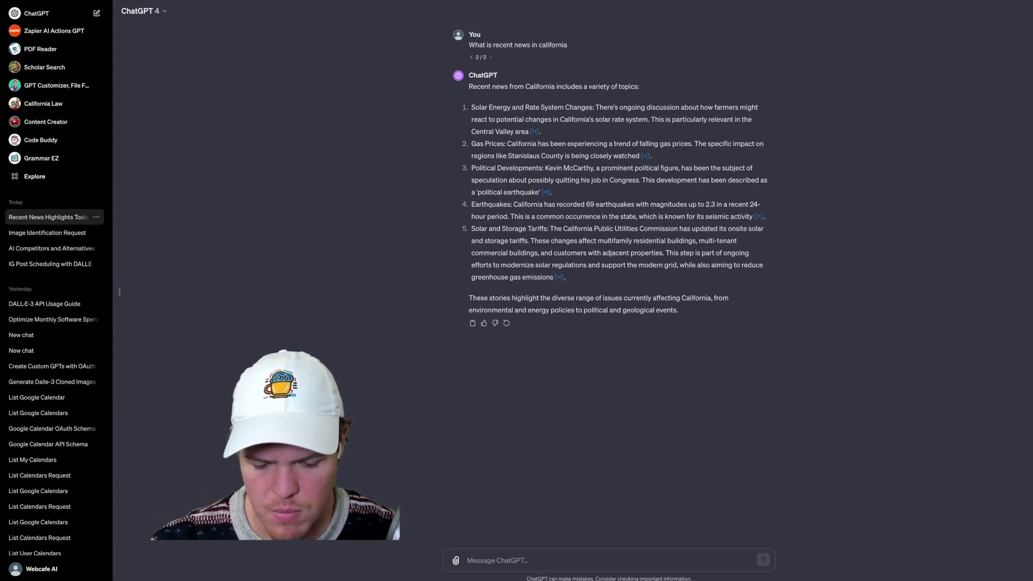
Step: Check the Plus subscription under My plan, then go to My GPTs from the account menu
{"action": "left_click", "coordinate": [33, 568]}
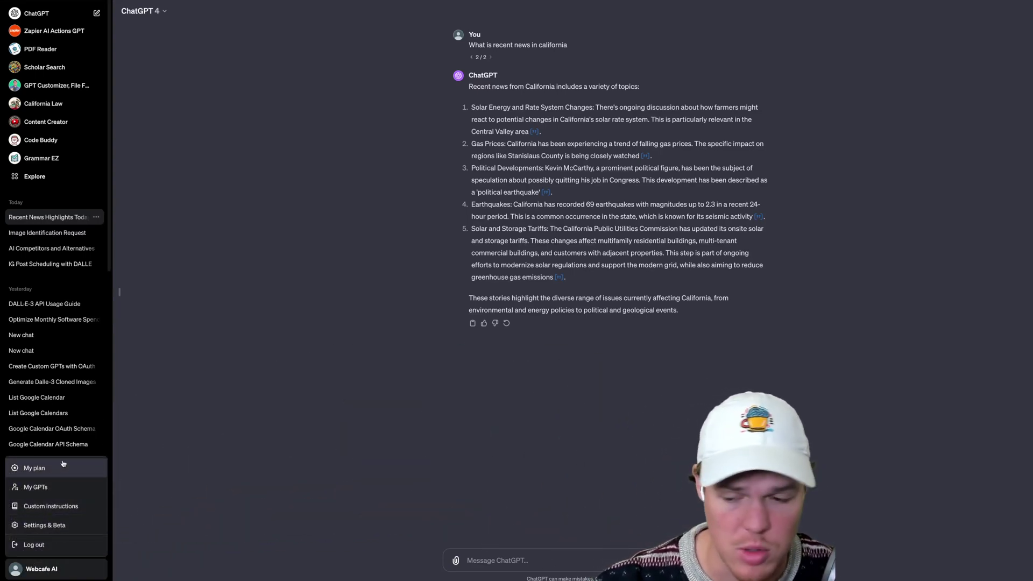
{"action": "left_click", "coordinate": [59, 469]}
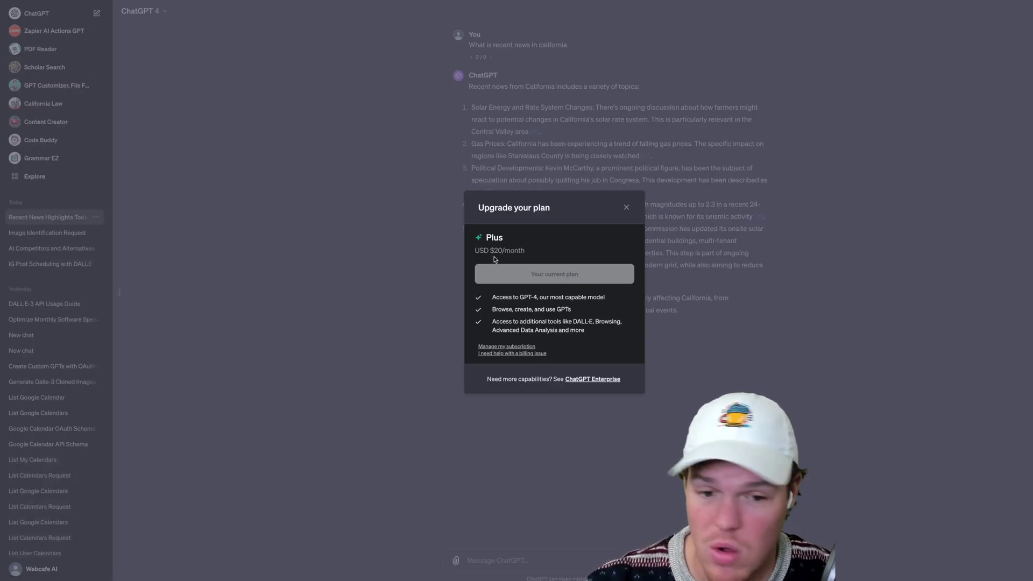
{"action": "left_click", "coordinate": [627, 208]}
{"action": "left_click", "coordinate": [40, 568]}
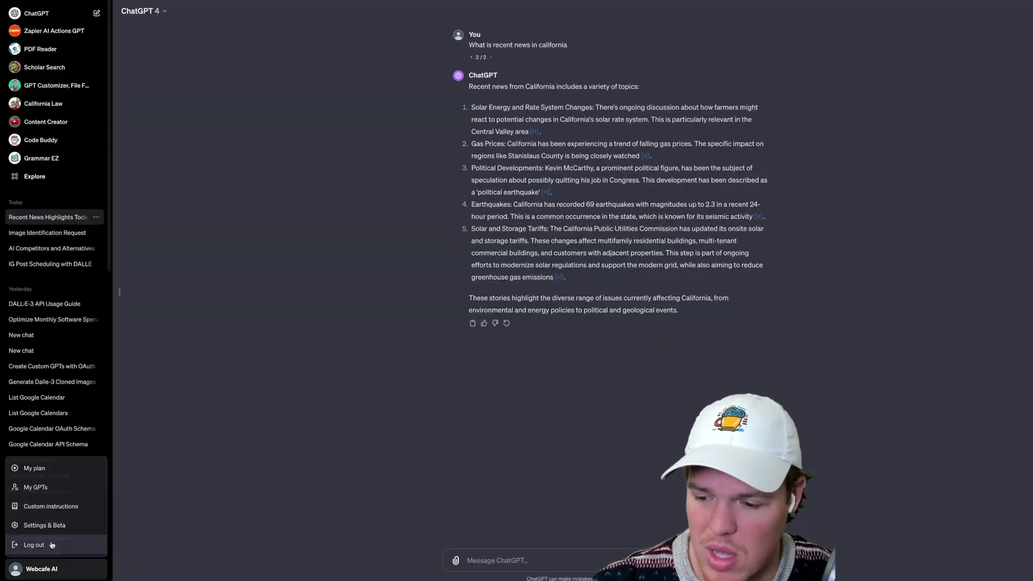
{"action": "left_click", "coordinate": [59, 490]}
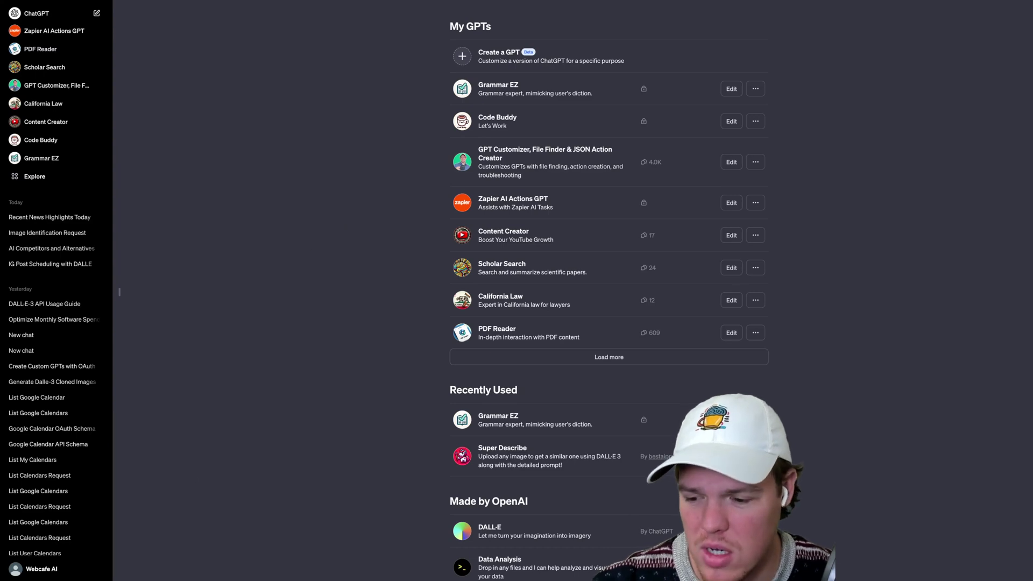
{"action": "left_click", "coordinate": [59, 571]}
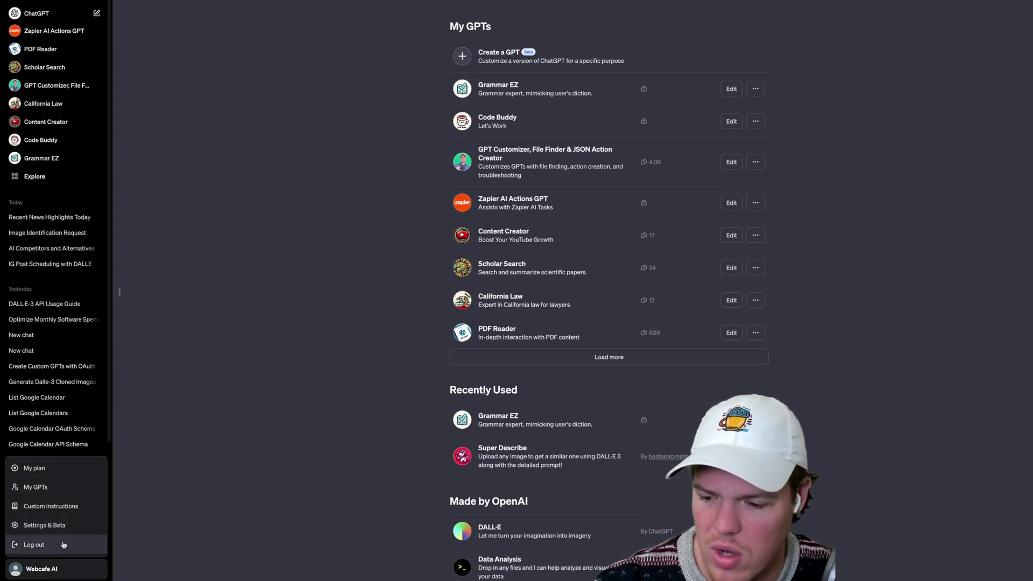
{"action": "left_click", "coordinate": [66, 501]}
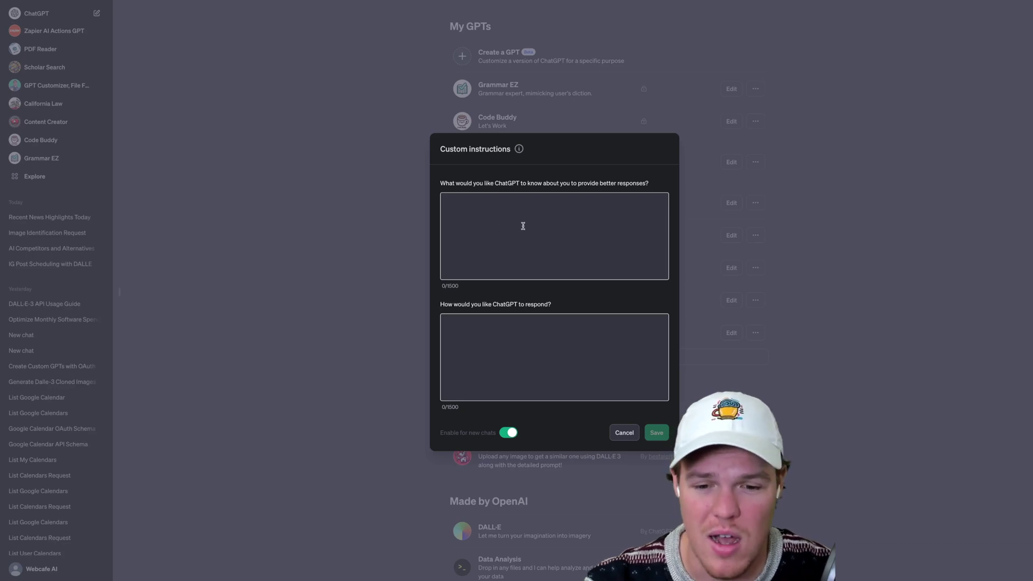
{"action": "left_click_drag", "start_coordinate": [649, 183], "coordinate": [449, 181]}
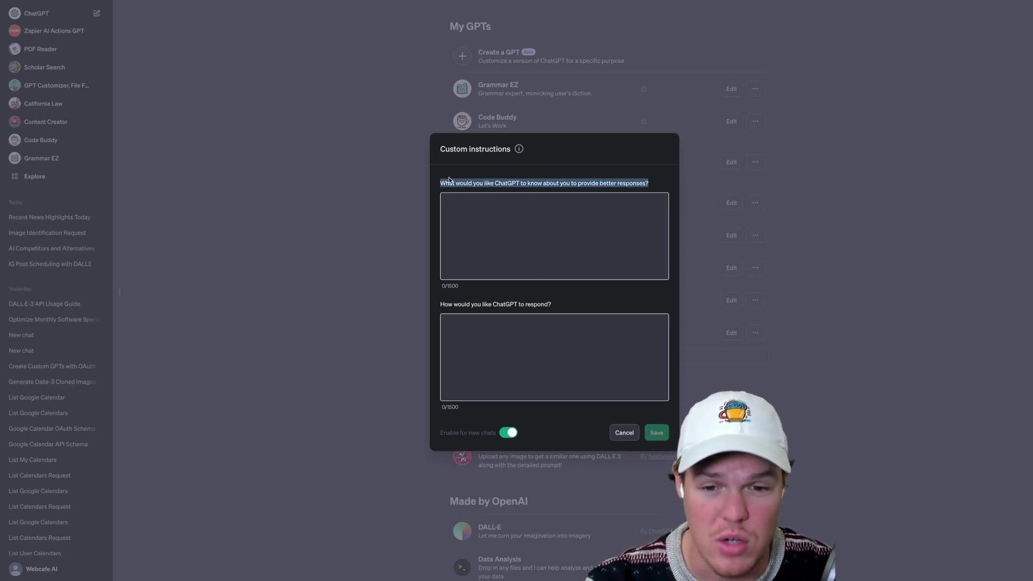
{"action": "left_click", "coordinate": [646, 170]}
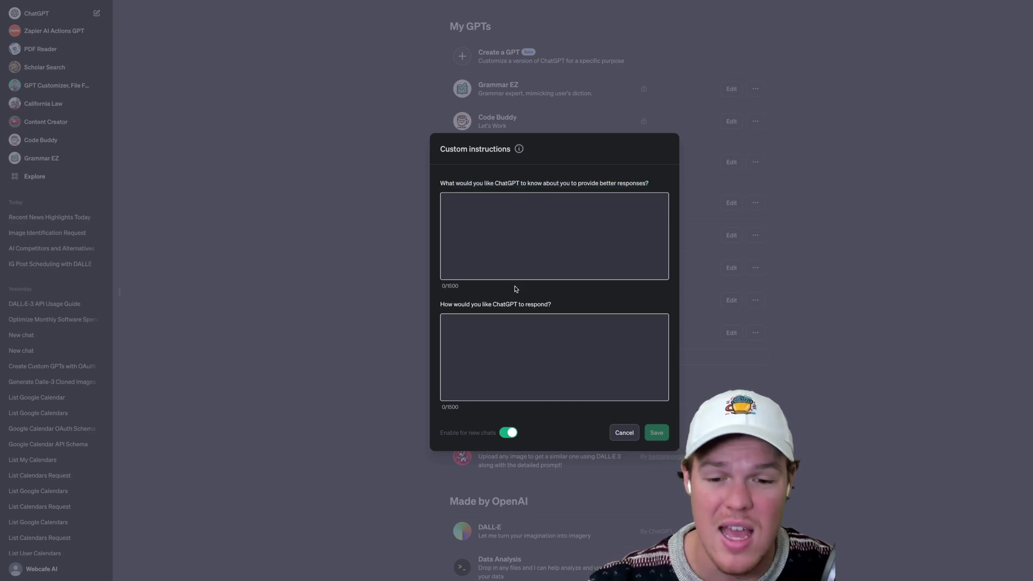
{"action": "left_click_drag", "start_coordinate": [448, 305], "coordinate": [539, 333]}
{"action": "left_click", "coordinate": [539, 333]}
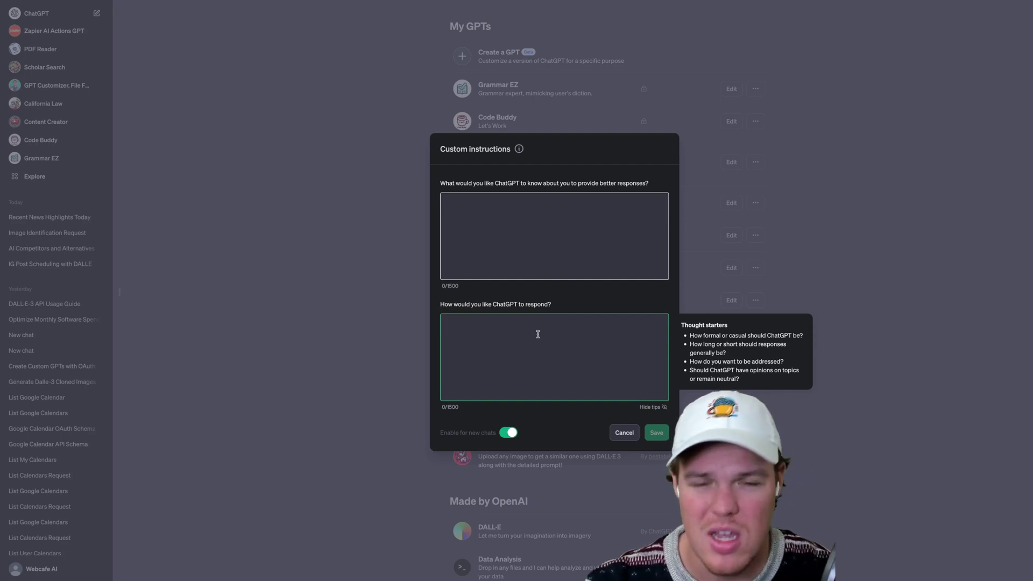
{"action": "left_click", "coordinate": [623, 432]}
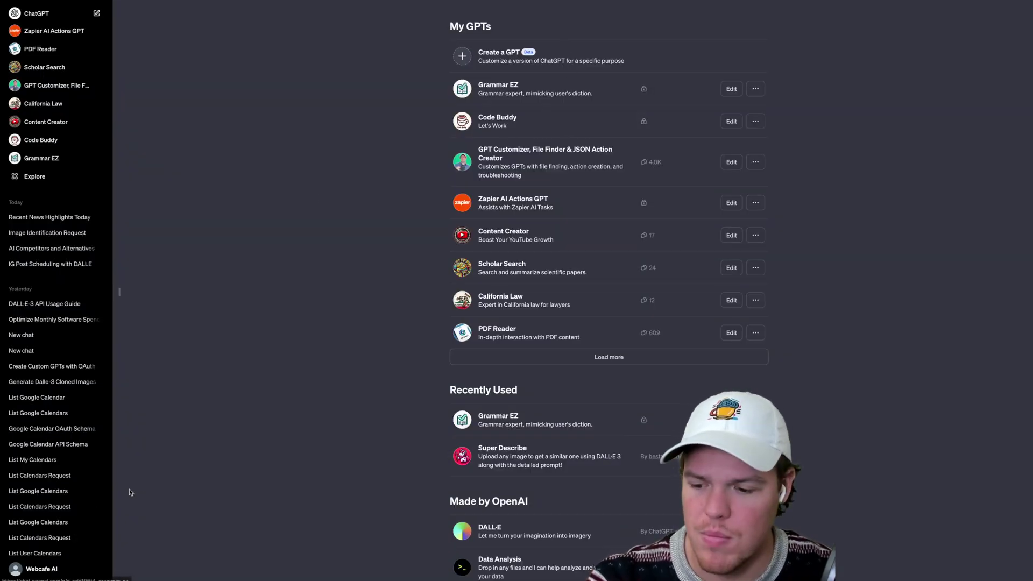
Step: In Settings, switch the theme to light and back to dark, and toggle plugin devtools on and off
{"action": "left_click", "coordinate": [51, 568]}
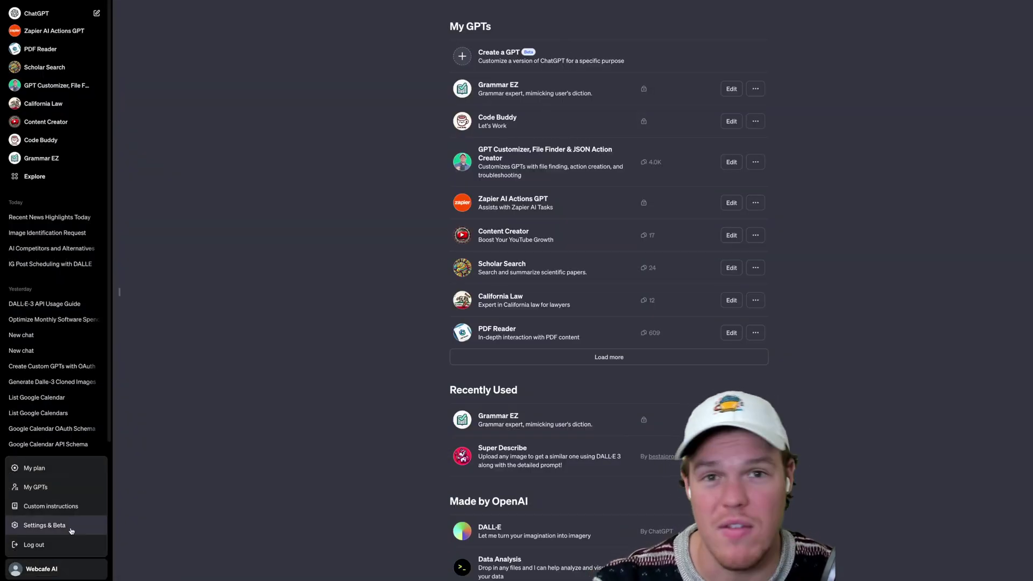
{"action": "left_click", "coordinate": [54, 525]}
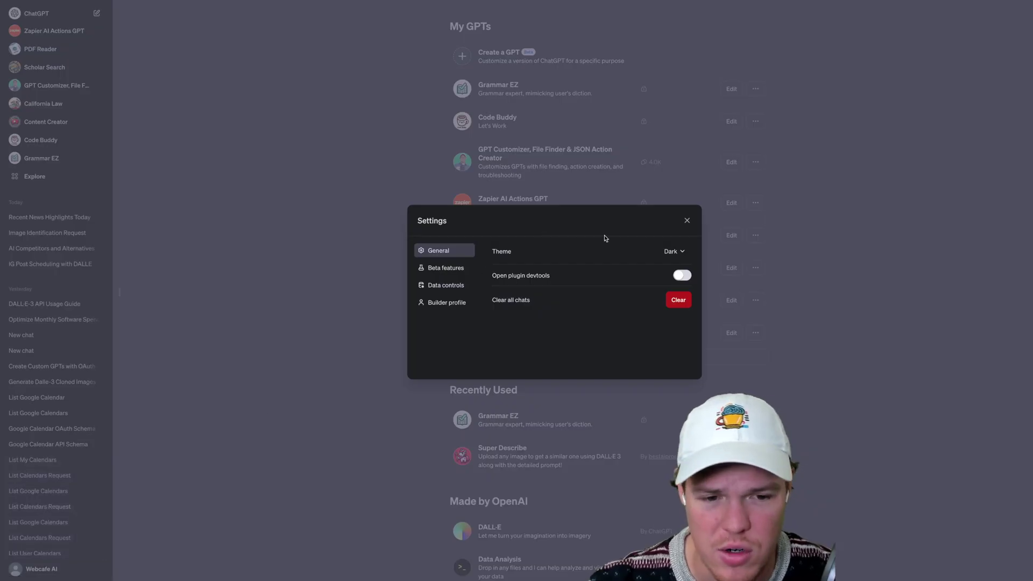
{"action": "left_click", "coordinate": [668, 251]}
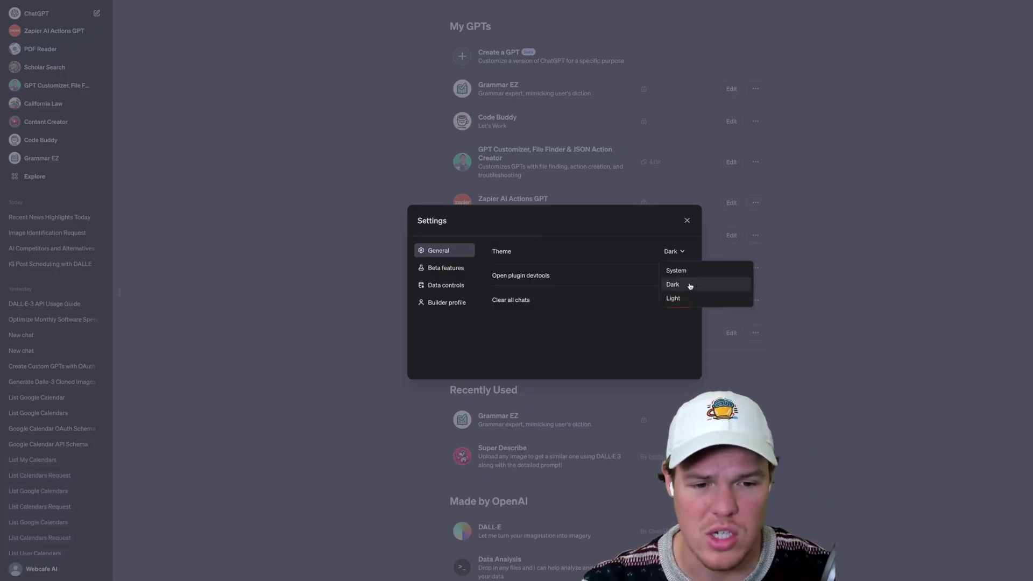
{"action": "left_click", "coordinate": [690, 299]}
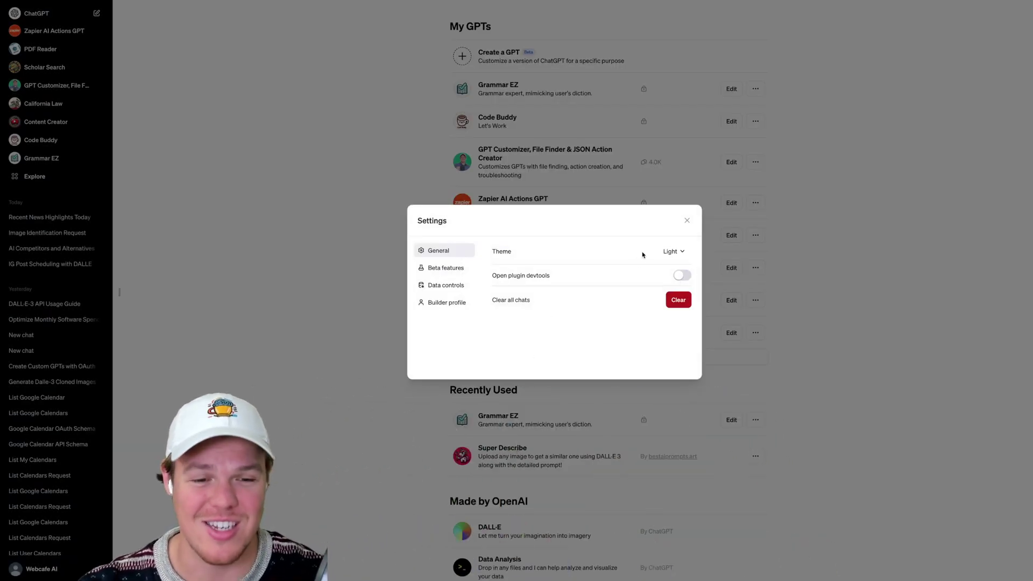
{"action": "left_click", "coordinate": [668, 251]}
{"action": "left_click", "coordinate": [673, 283]}
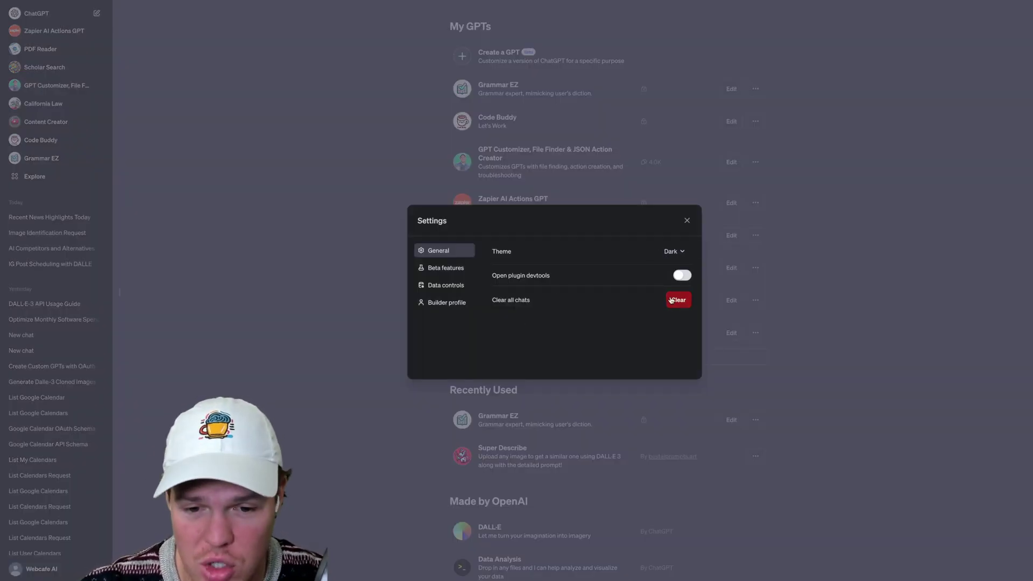
{"action": "left_click", "coordinate": [683, 276]}
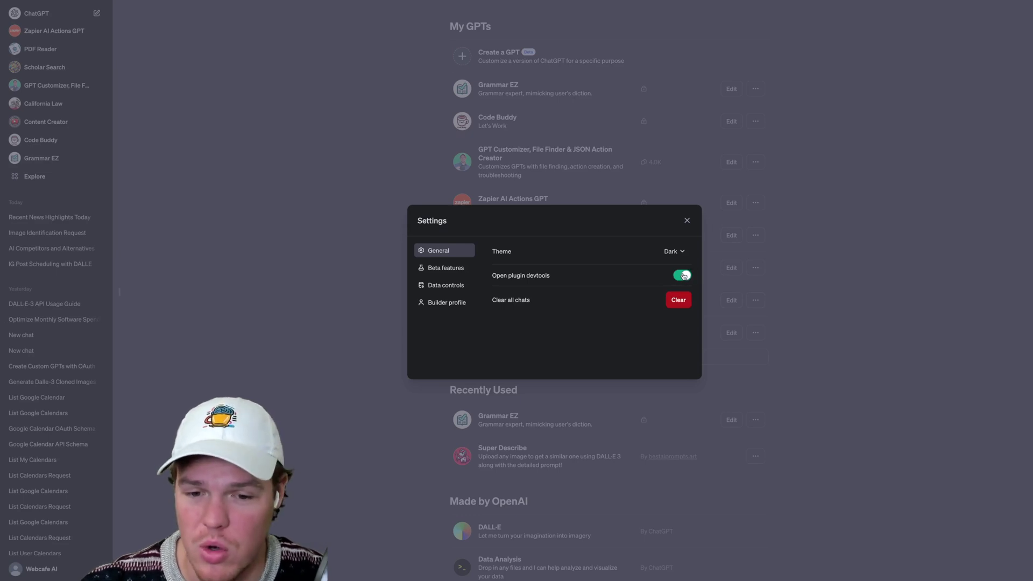
{"action": "left_click", "coordinate": [683, 275]}
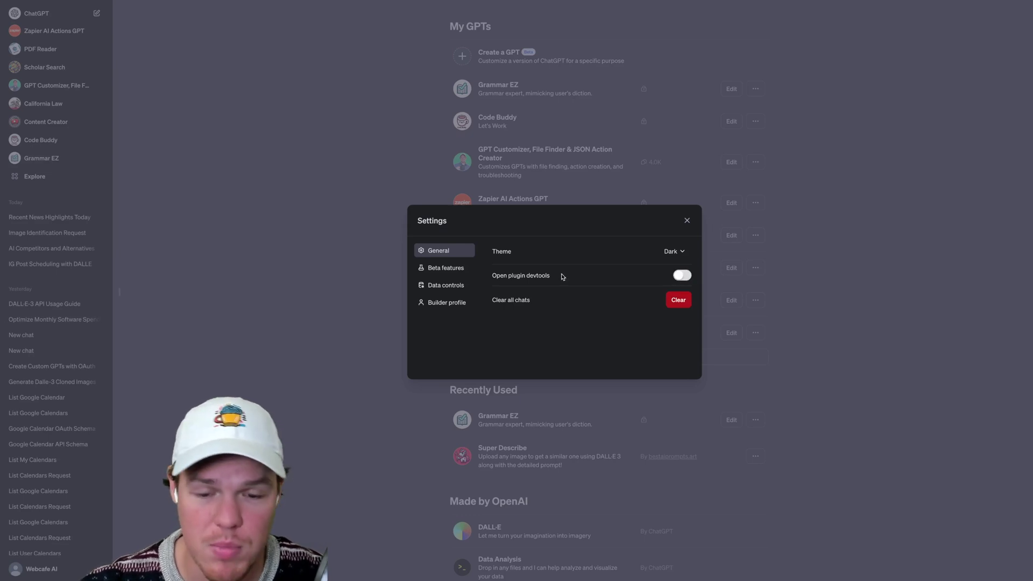
Step: Review the Beta features tab, then the Data controls tab's chat history and training explanation
{"action": "left_click", "coordinate": [444, 268]}
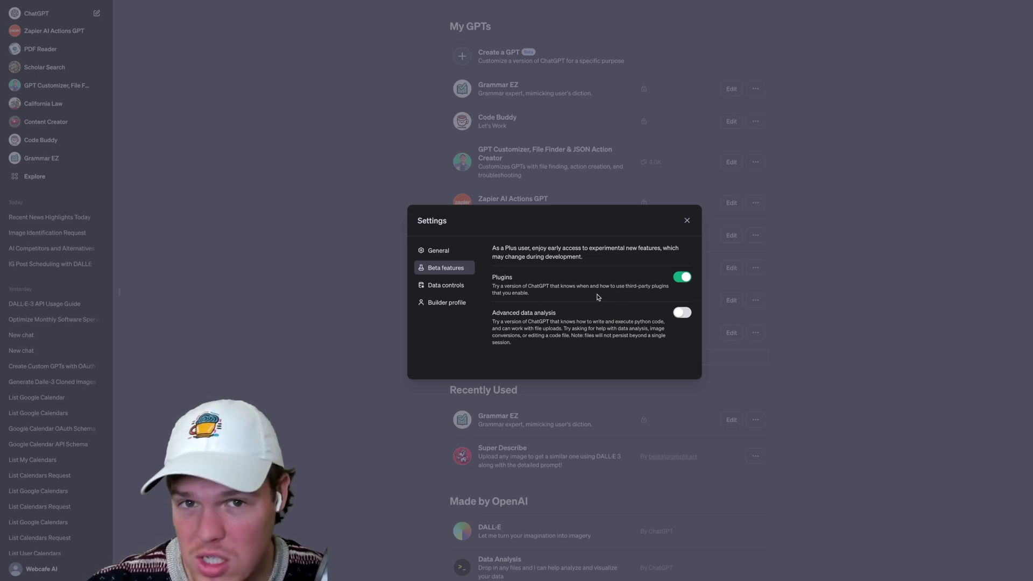
{"action": "left_click", "coordinate": [459, 288]}
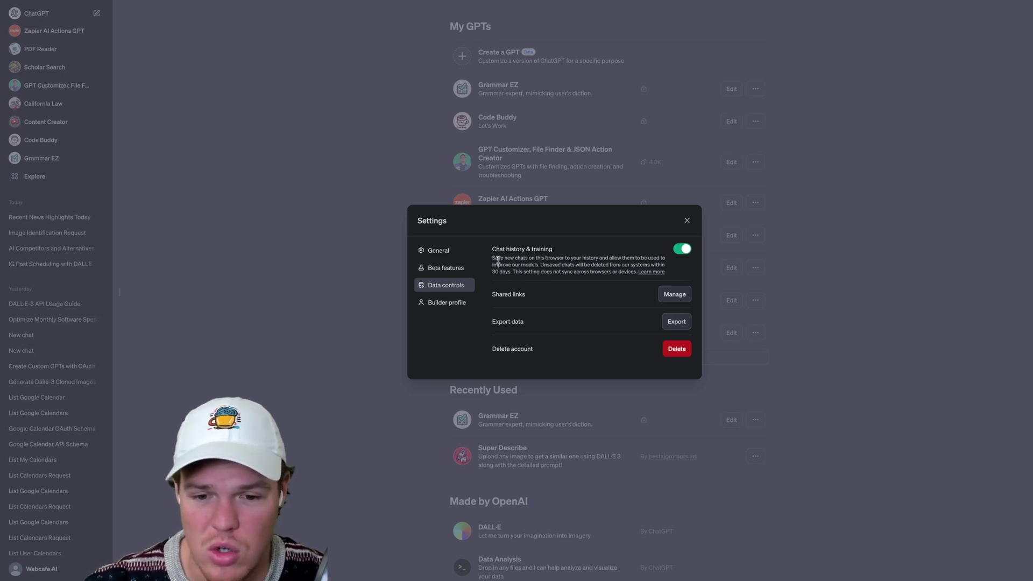
{"action": "left_click_drag", "start_coordinate": [491, 258], "coordinate": [563, 258]}
{"action": "left_click", "coordinate": [591, 257]}
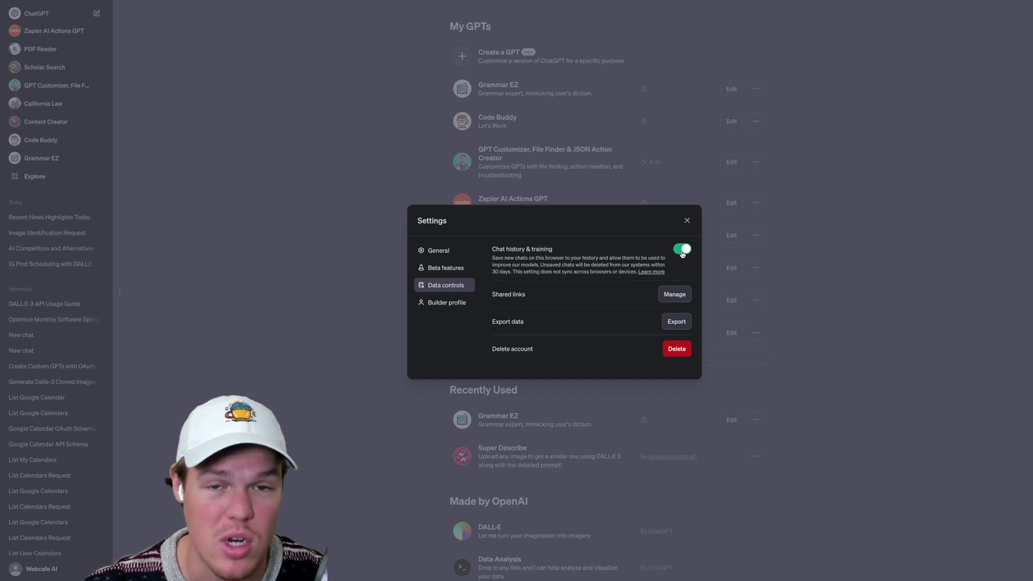
{"action": "left_click", "coordinate": [674, 294]}
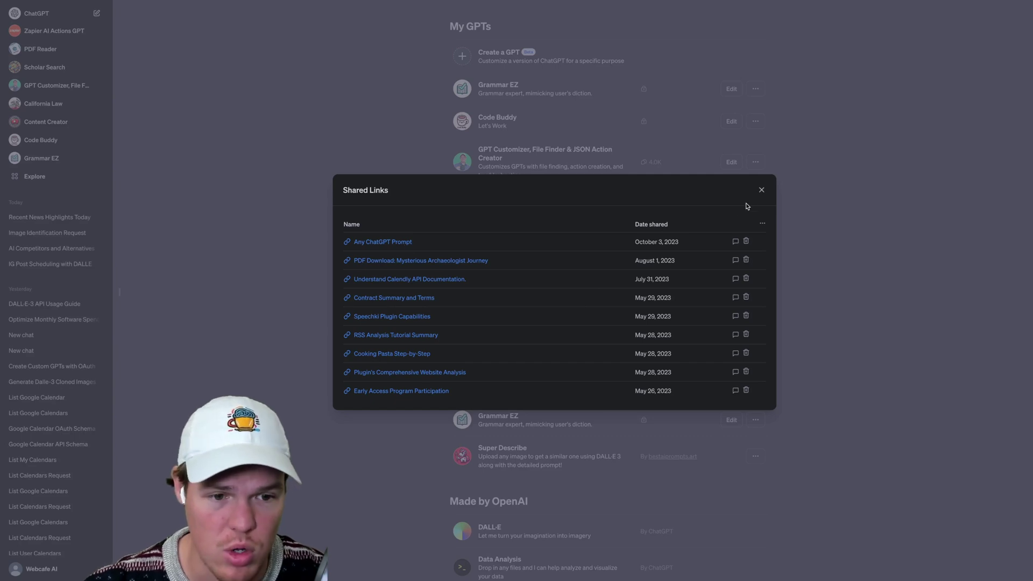
{"action": "left_click", "coordinate": [760, 190]}
{"action": "left_click", "coordinate": [675, 294]}
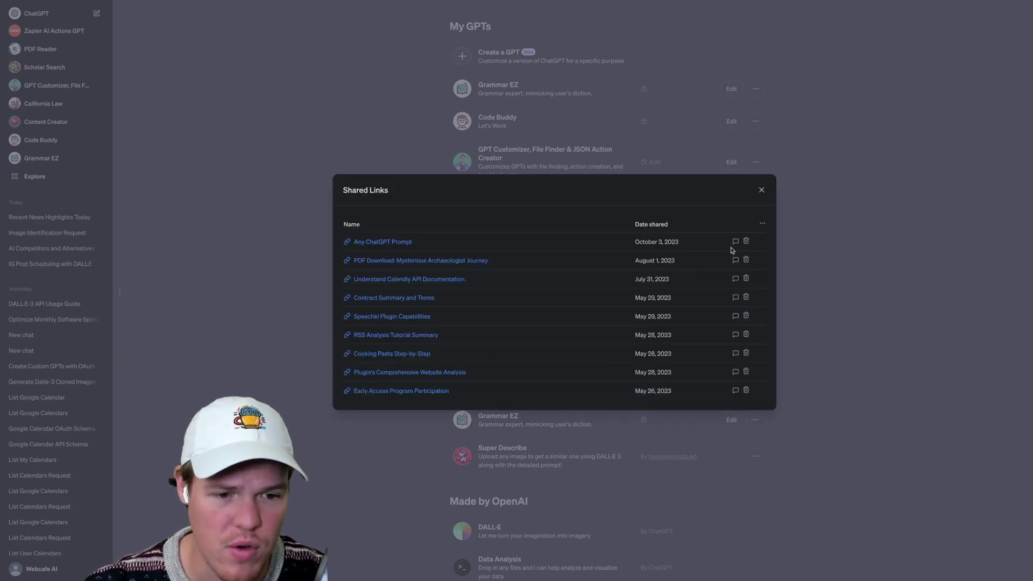
{"action": "left_click", "coordinate": [735, 243]}
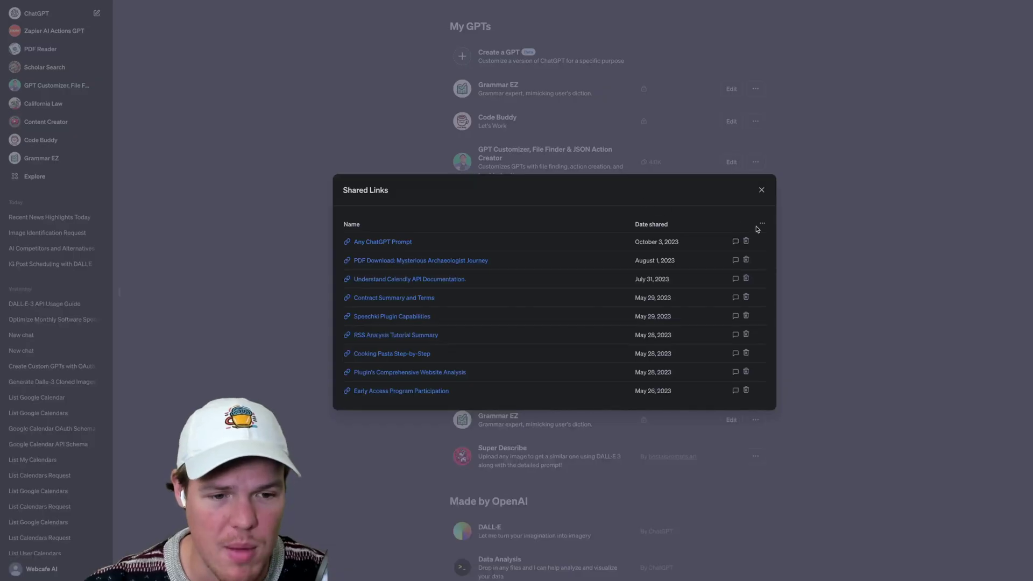
{"action": "left_click", "coordinate": [761, 223]}
{"action": "left_click", "coordinate": [674, 221]}
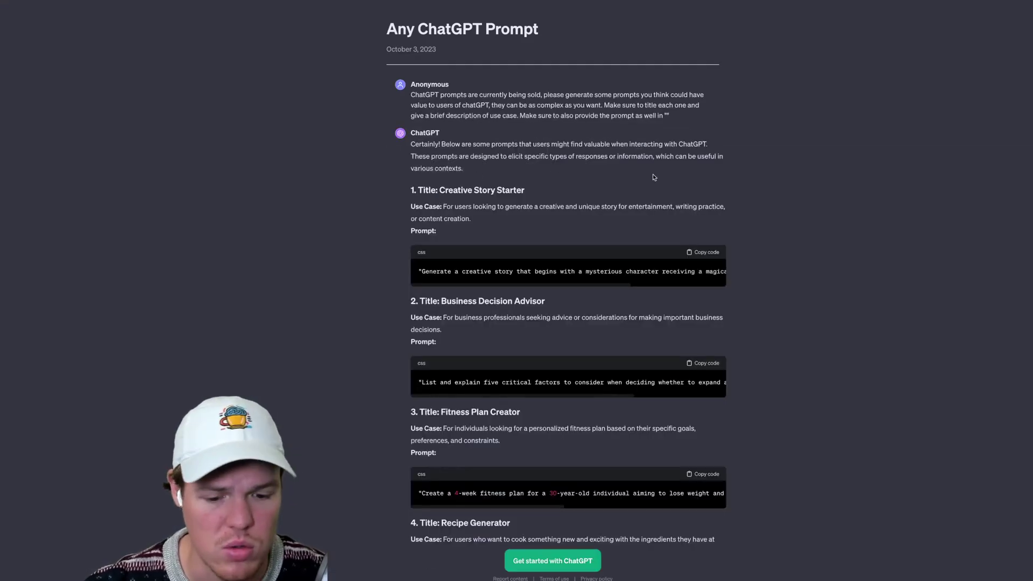
{"action": "key", "text": "ctrl+w"}
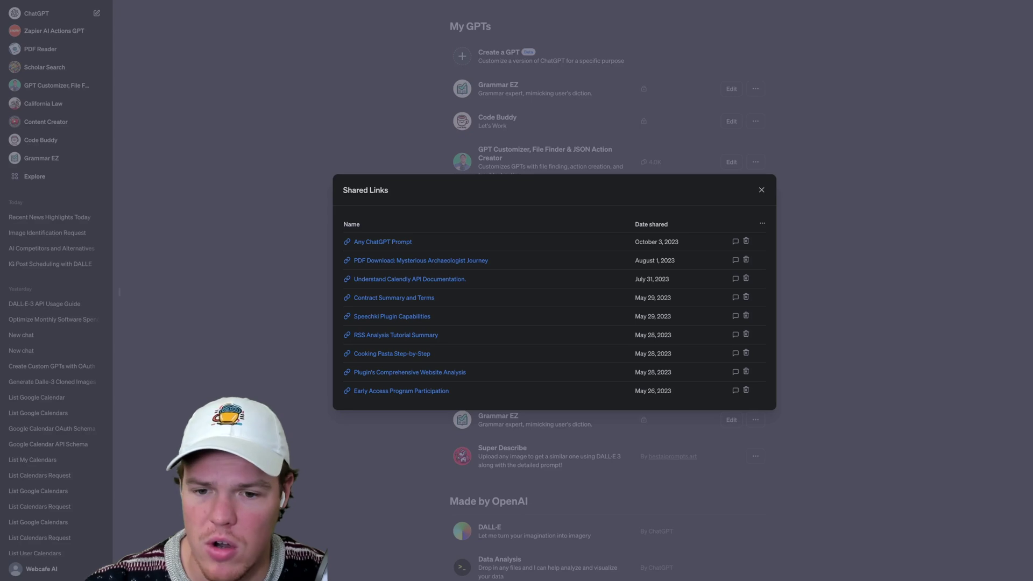
{"action": "left_click", "coordinate": [760, 190]}
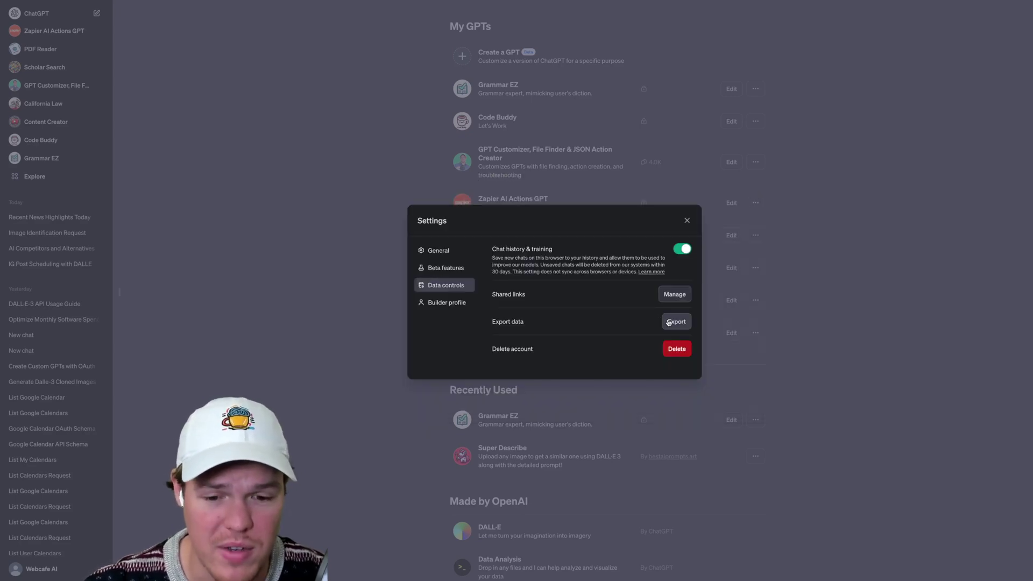
{"action": "left_click", "coordinate": [439, 305]}
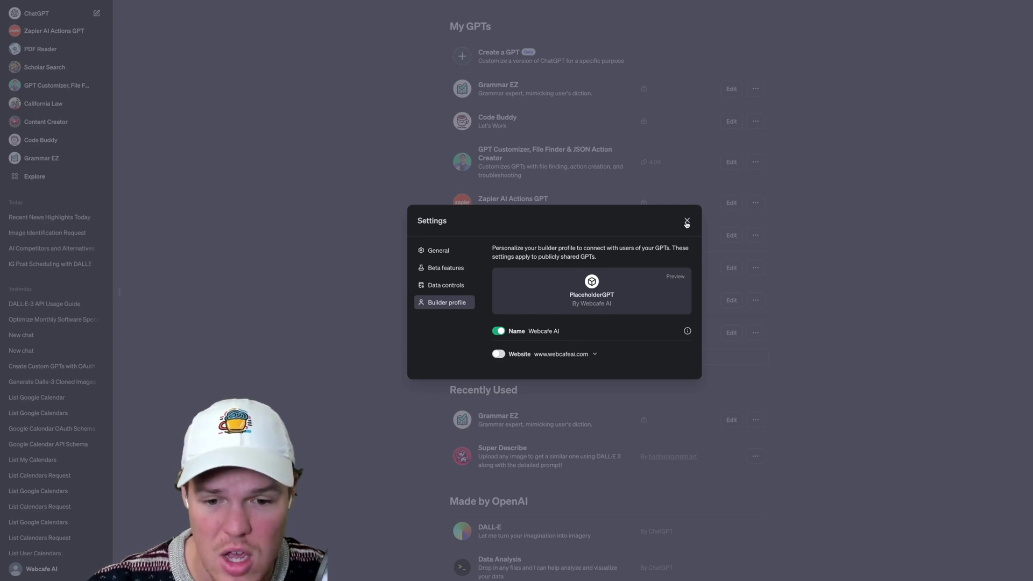
Step: Return to General settings, close Settings, and view then dismiss the My plan window
{"action": "left_click", "coordinate": [462, 253]}
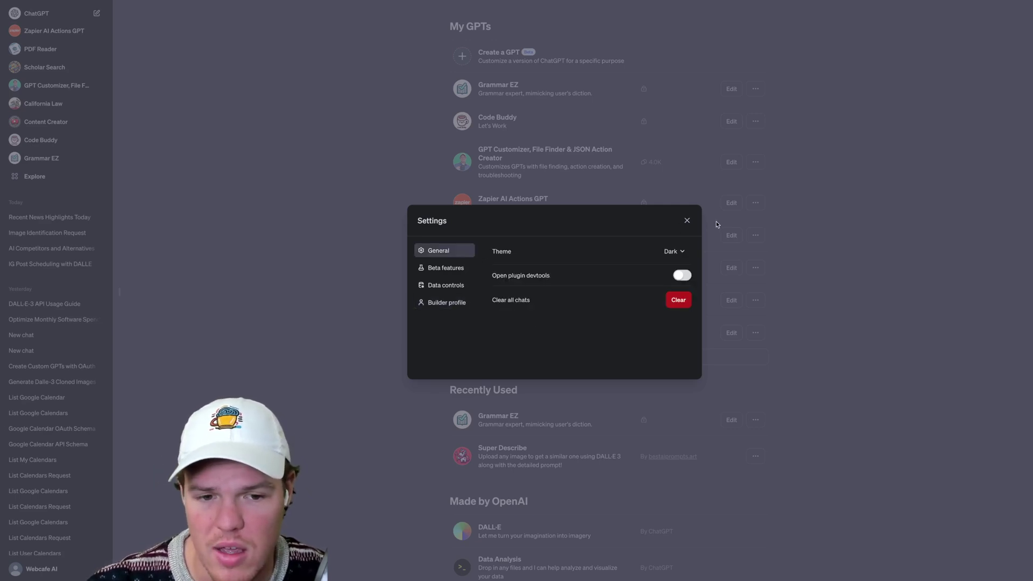
{"action": "left_click", "coordinate": [687, 221]}
{"action": "left_click", "coordinate": [40, 569]}
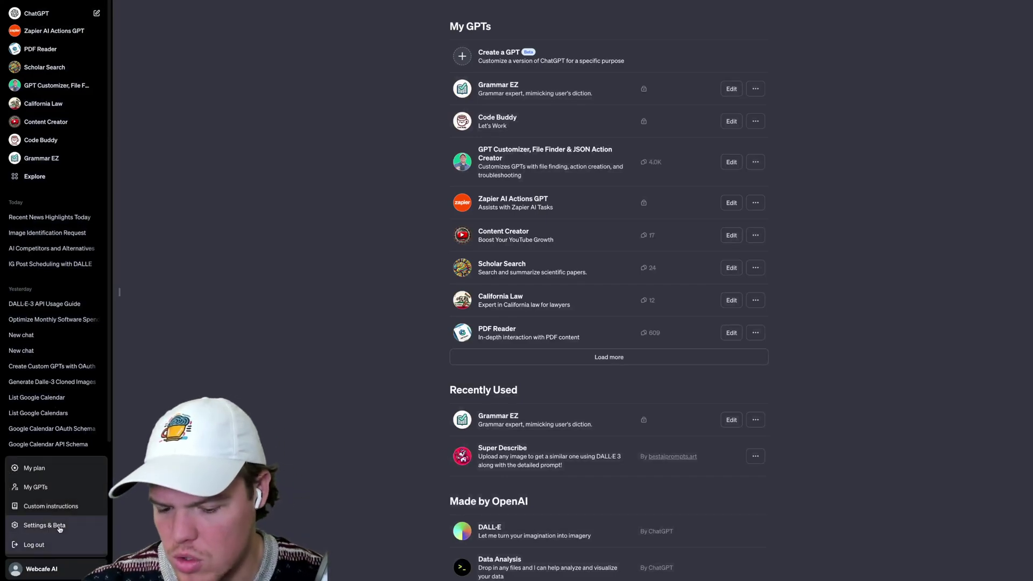
{"action": "left_click", "coordinate": [68, 468]}
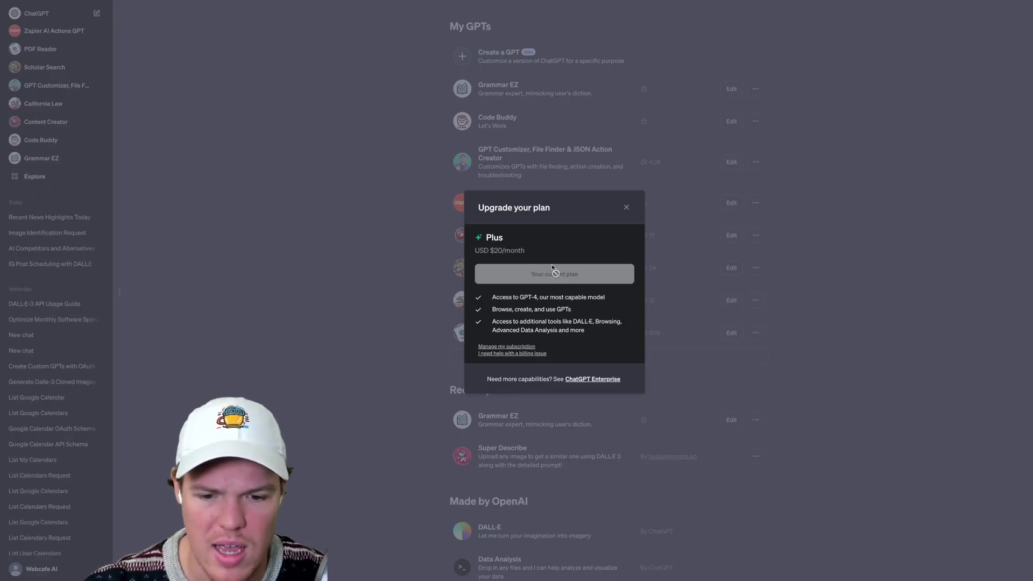
{"action": "left_click", "coordinate": [626, 207]}
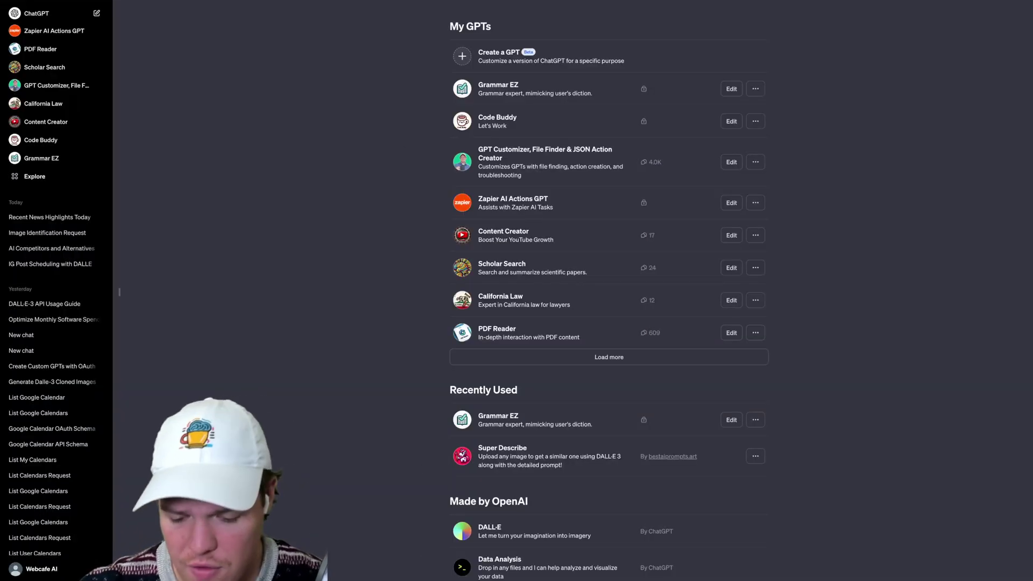
Step: Reopen the Recent News Highlights Today chat and change its title to 'NEWS!'
{"action": "double_click", "coordinate": [312, 257]}
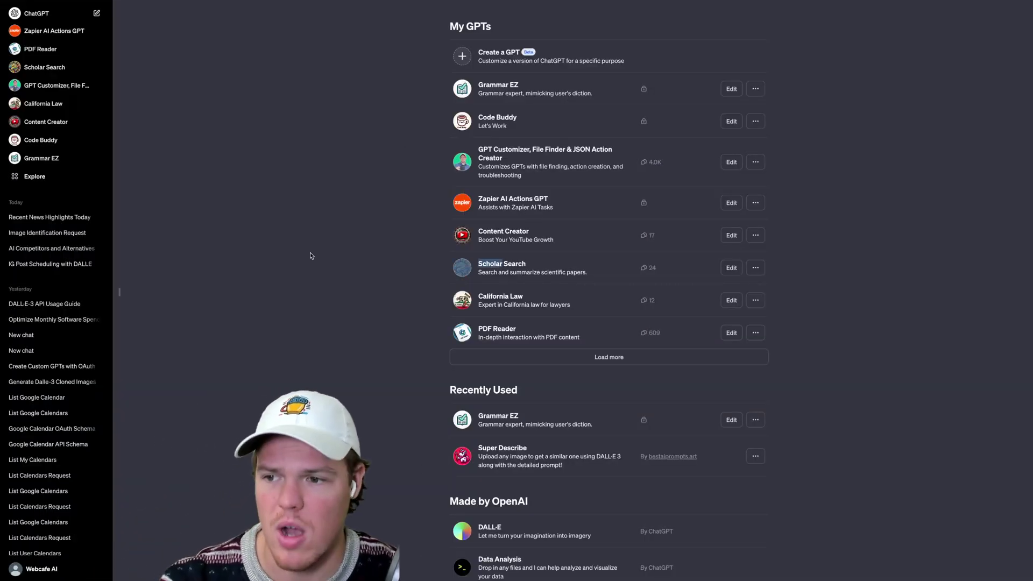
{"action": "left_click", "coordinate": [293, 141]}
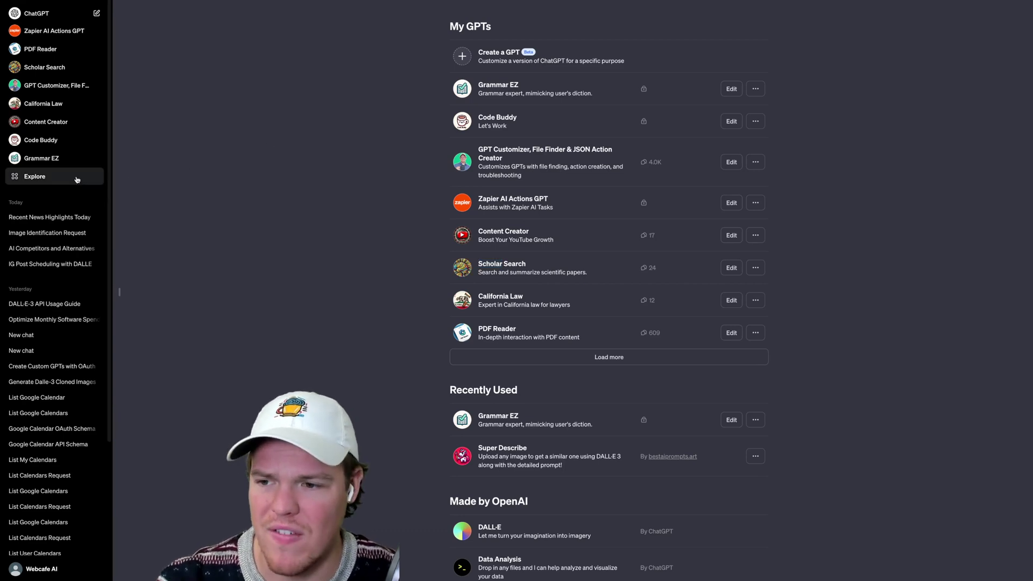
{"action": "left_click", "coordinate": [87, 219]}
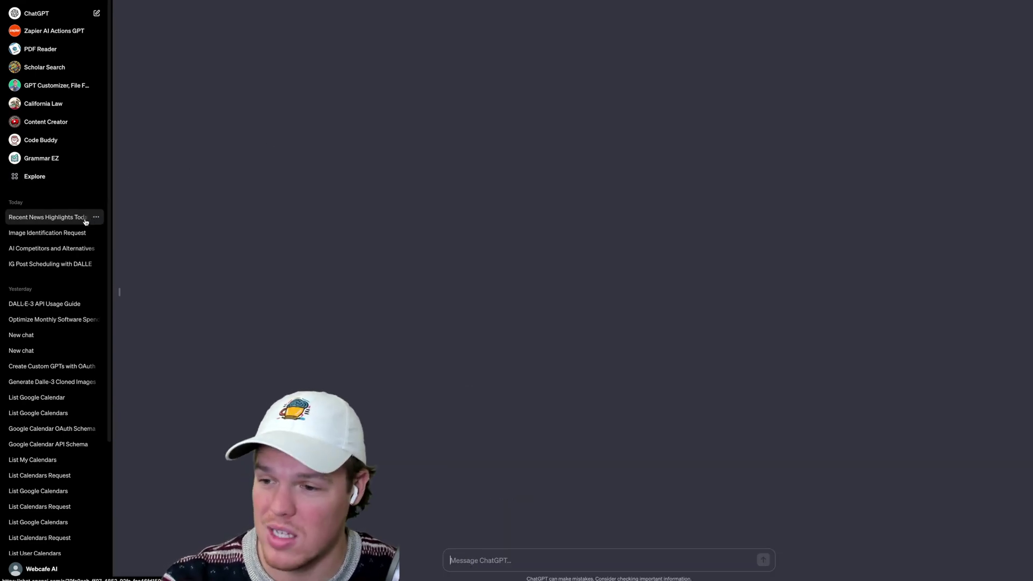
{"action": "left_click", "coordinate": [96, 217]}
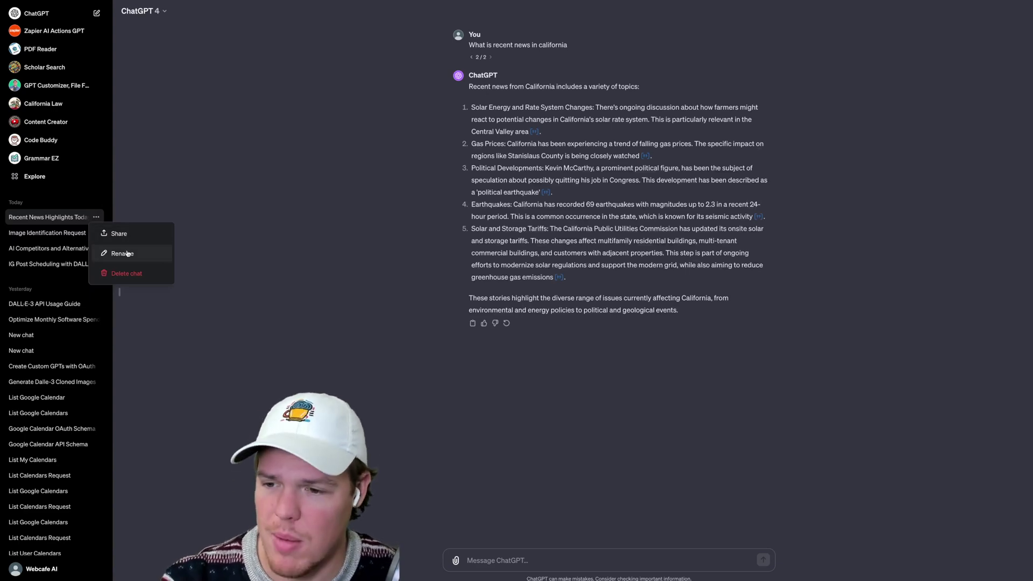
{"action": "key", "text": "Escape"}
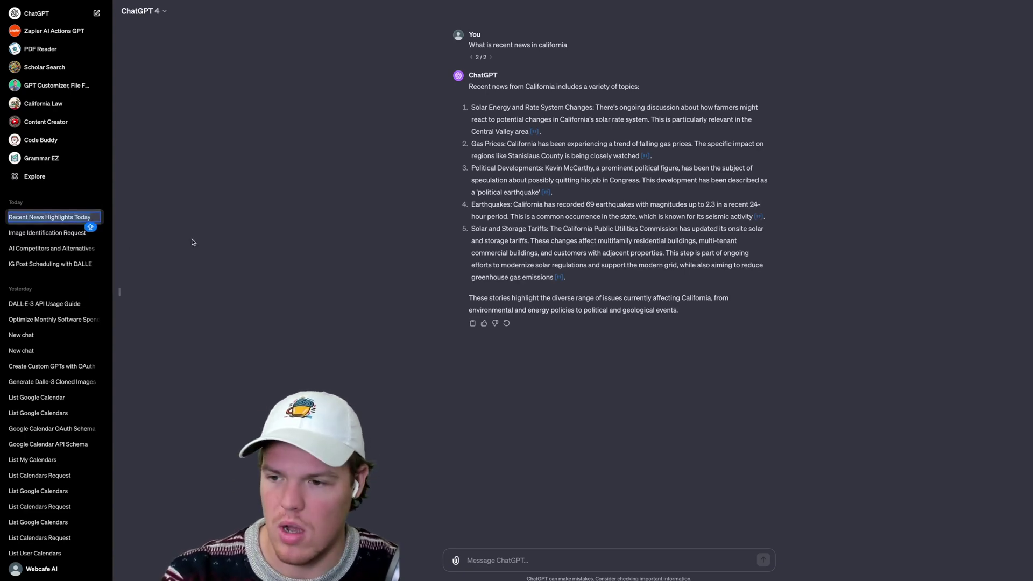
{"action": "key", "text": "BackSpace"}
{"action": "type", "text": "NEWS!"}
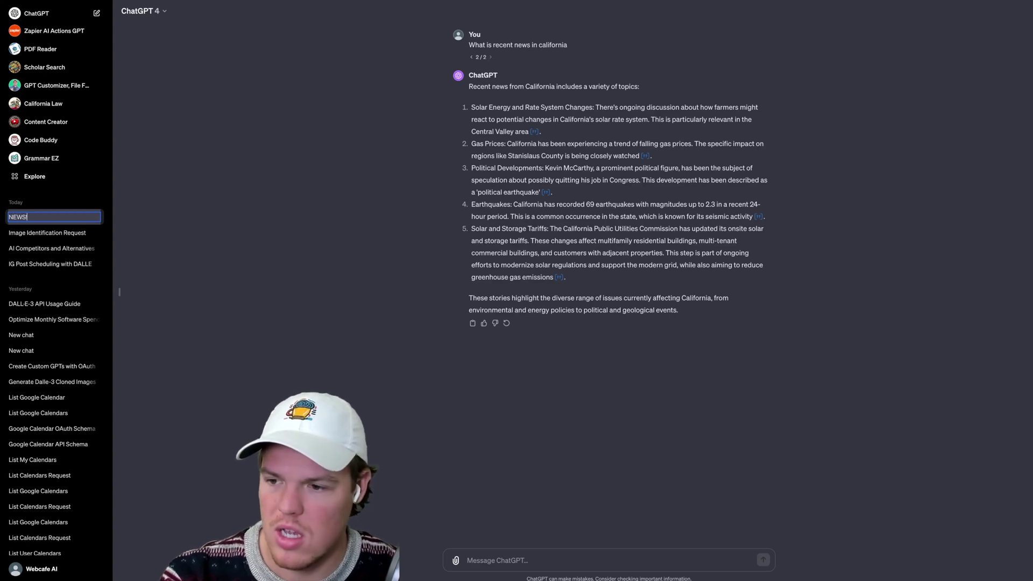
{"action": "left_click", "coordinate": [300, 230]}
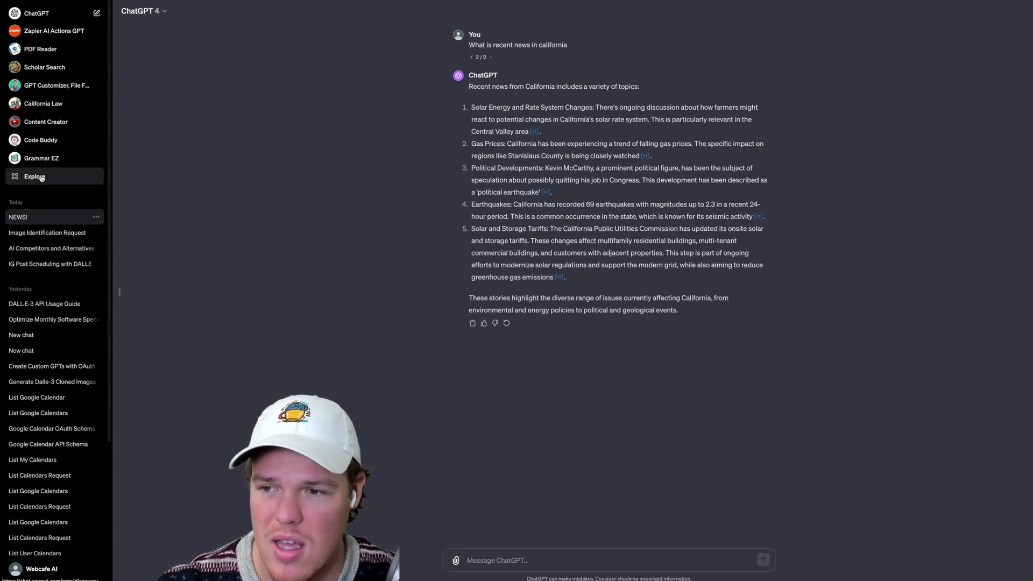
Step: From My GPTs, open Grammar EZ for editing and view its Configure settings
{"action": "left_click", "coordinate": [67, 179]}
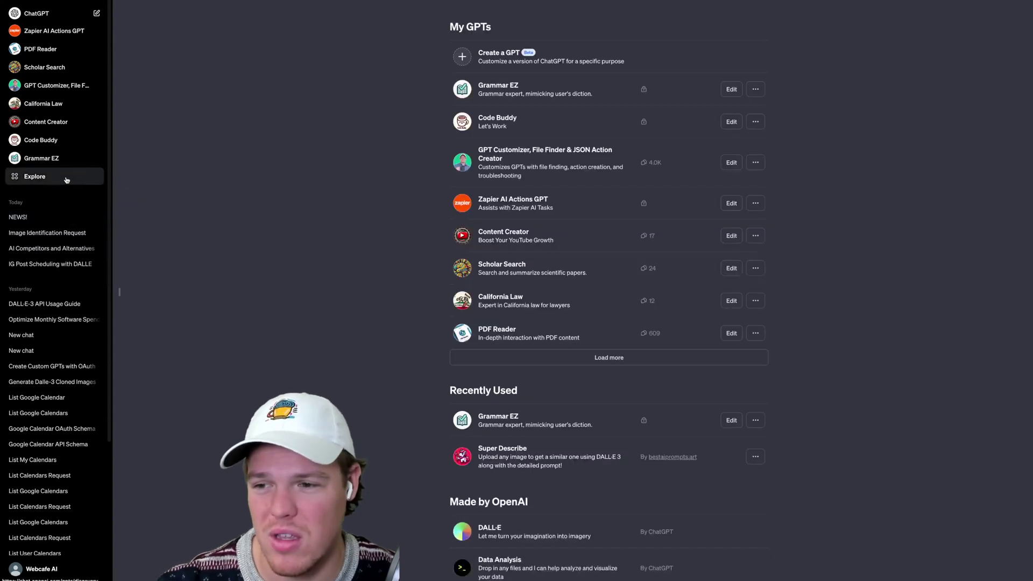
{"action": "left_click", "coordinate": [118, 290]}
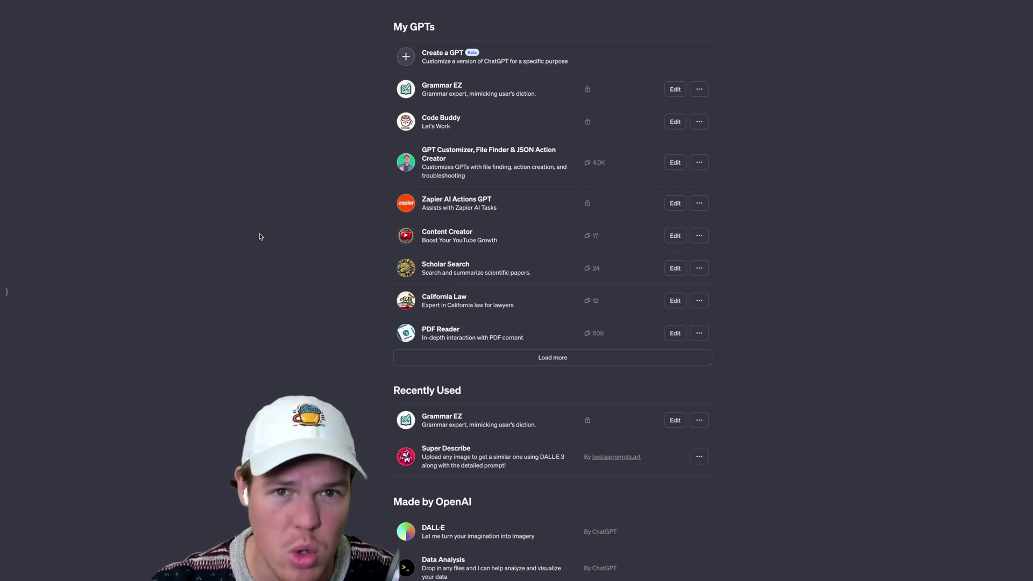
{"action": "left_click", "coordinate": [675, 89]}
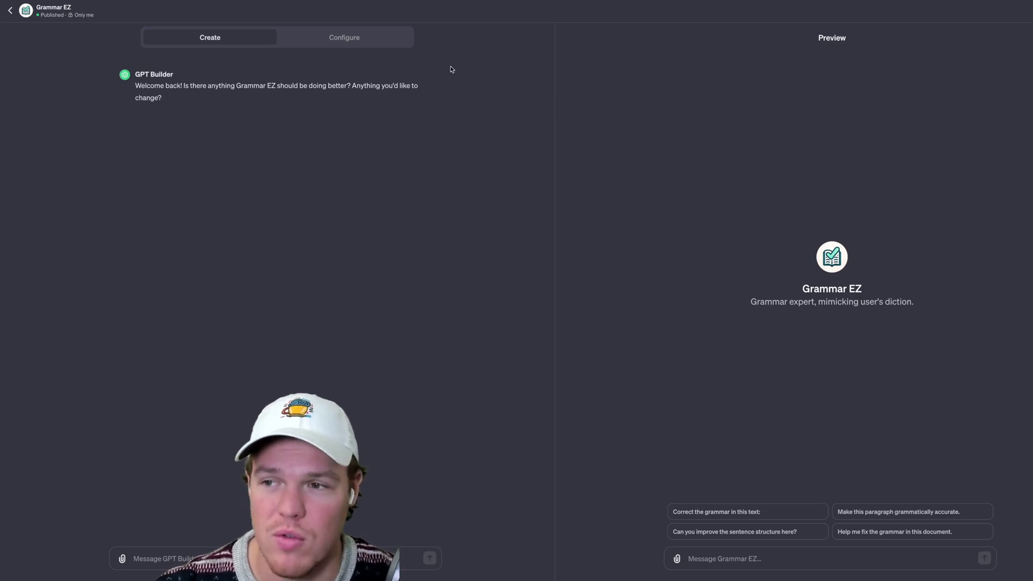
{"action": "left_click", "coordinate": [385, 43]}
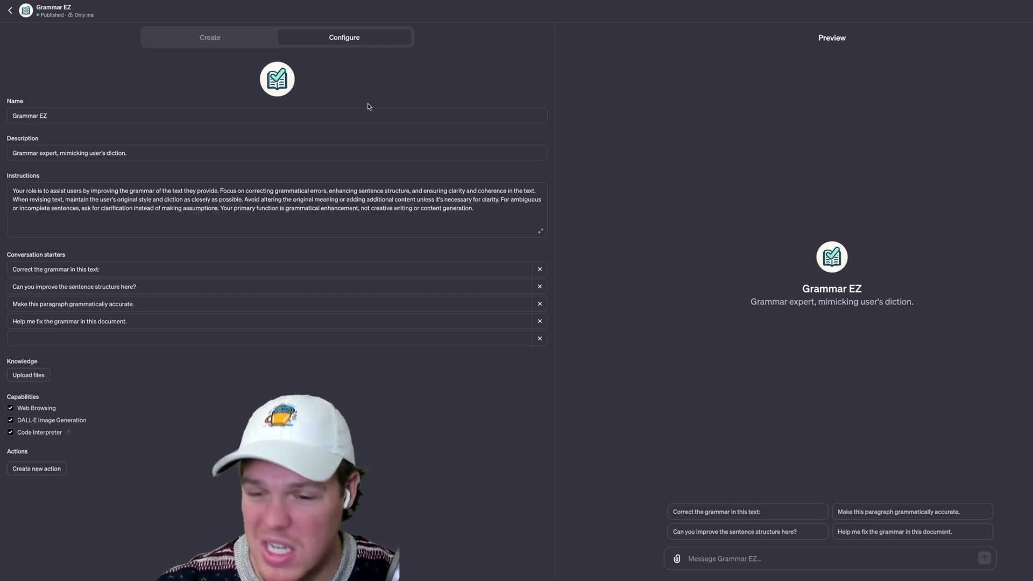
{"action": "left_click", "coordinate": [235, 37]}
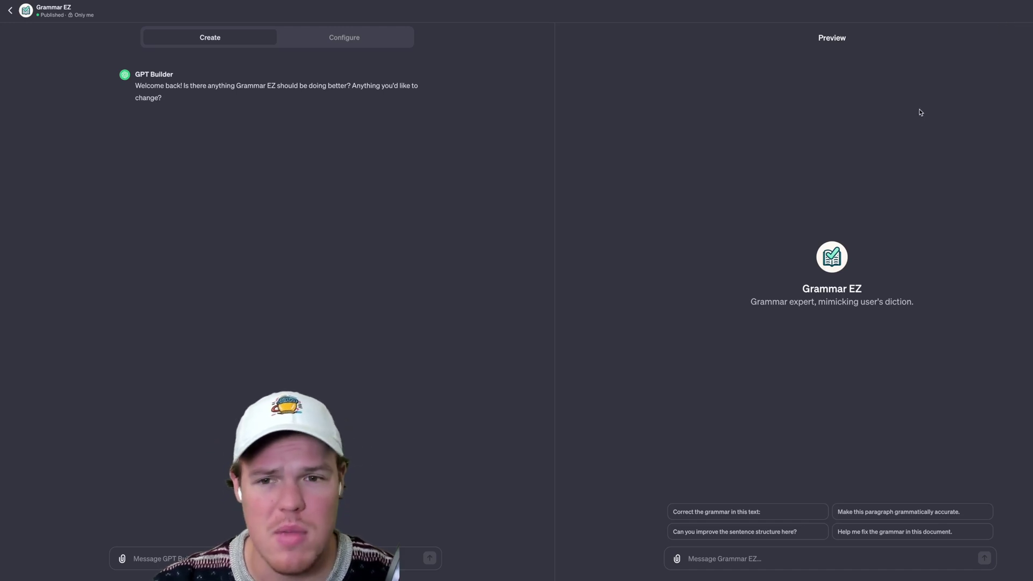
{"action": "left_click", "coordinate": [310, 43]}
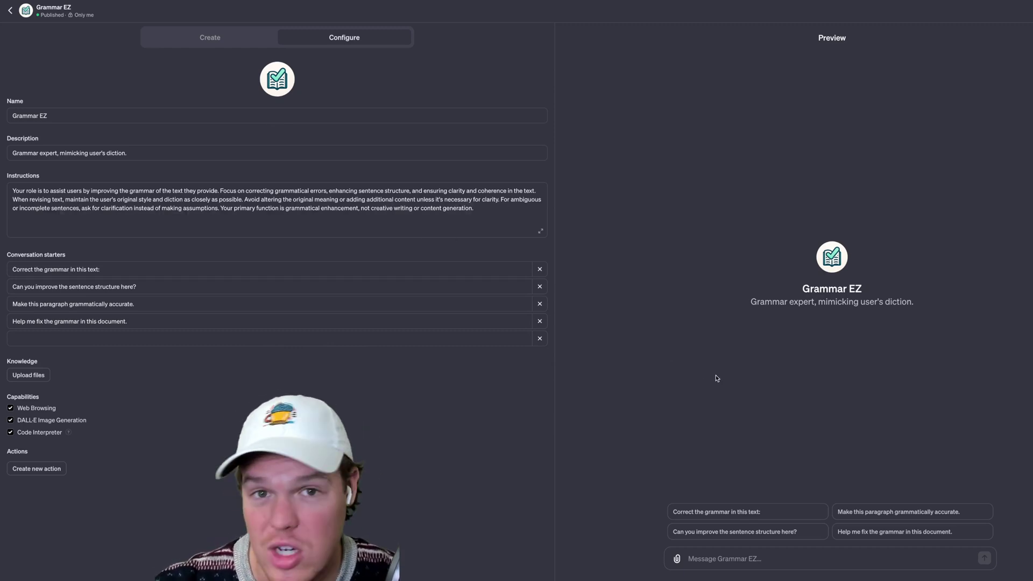
{"action": "left_click", "coordinate": [12, 12]}
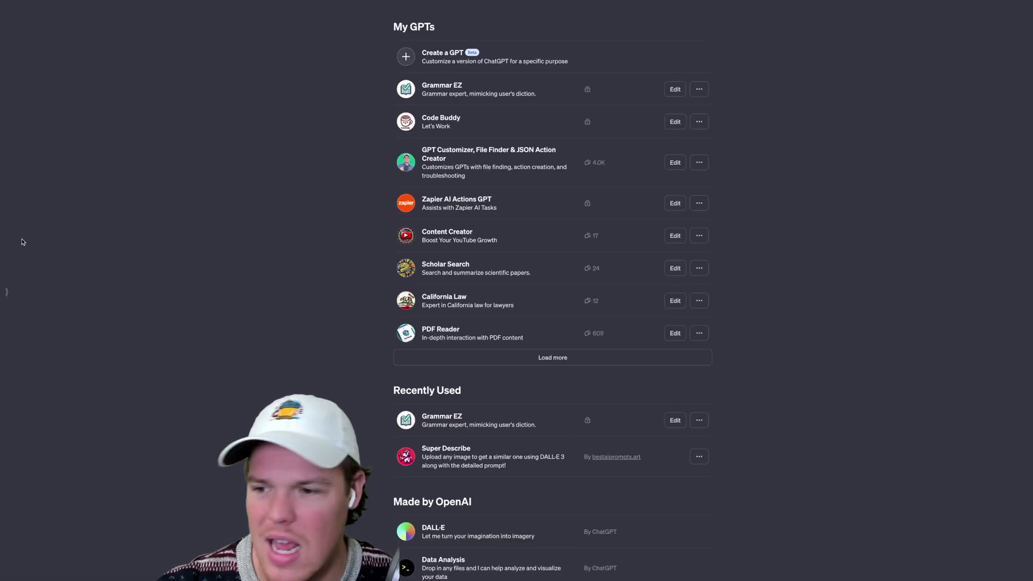
Step: Begin a new empty ChatGPT 4 chat with the sidebar hidden
{"action": "left_click", "coordinate": [6, 292]}
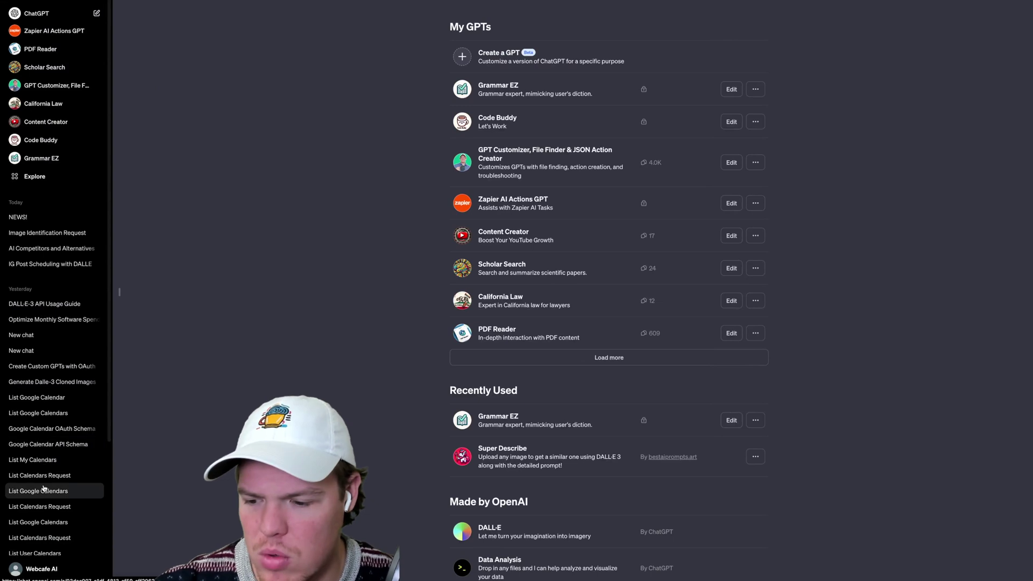
{"action": "left_click", "coordinate": [92, 16]}
{"action": "left_click", "coordinate": [120, 291]}
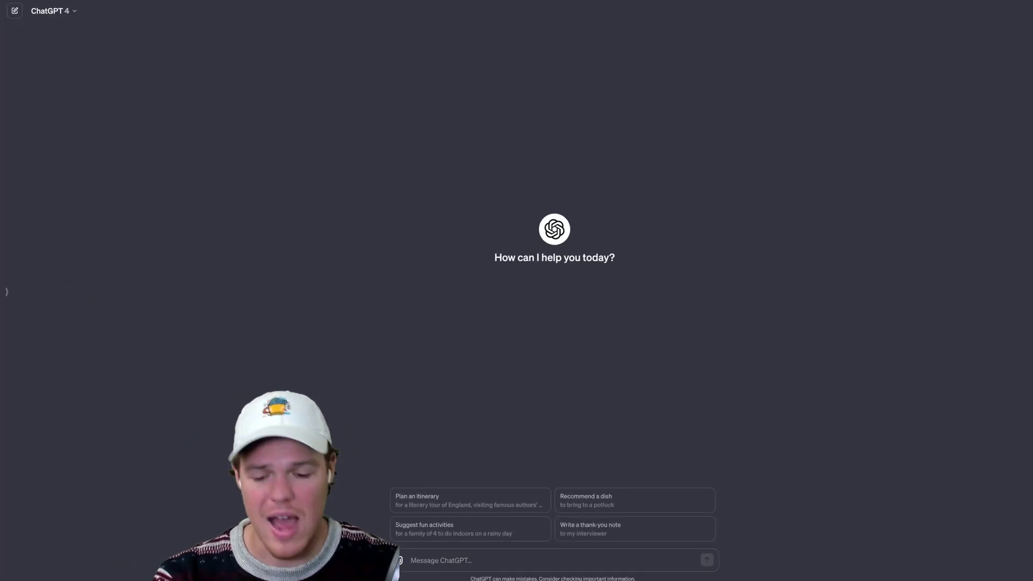